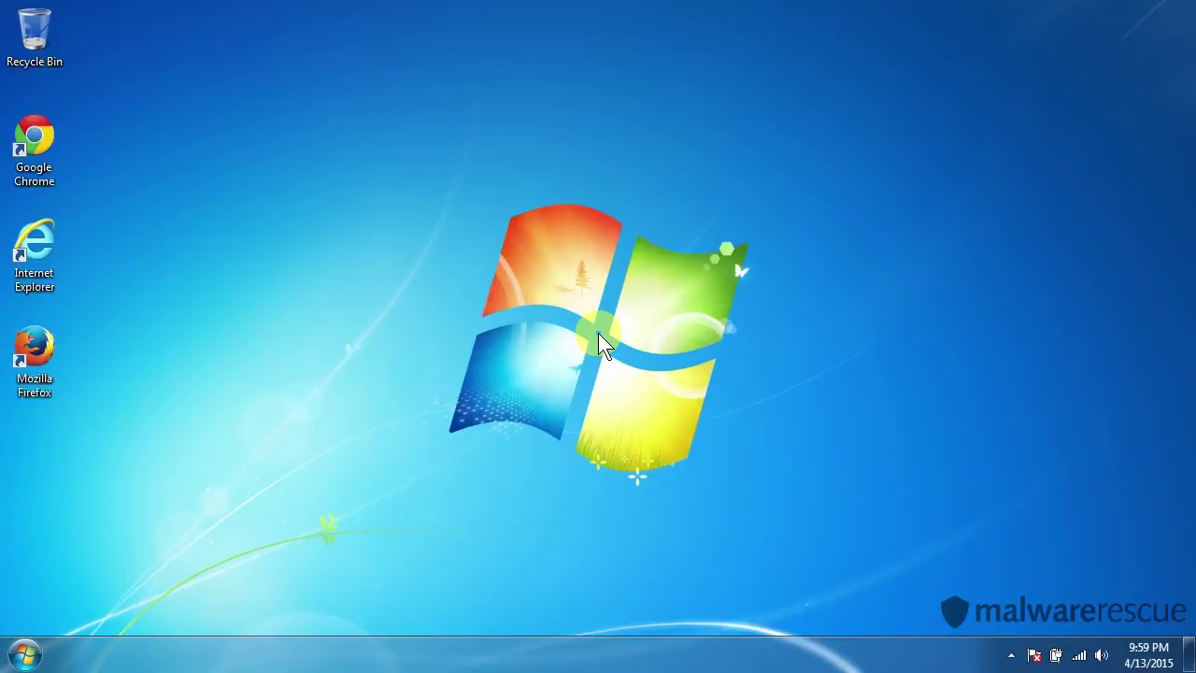
Launch Google Chrome to check its startup page and new tab page for the Taplika hijack, and close it
double_click(51, 149)
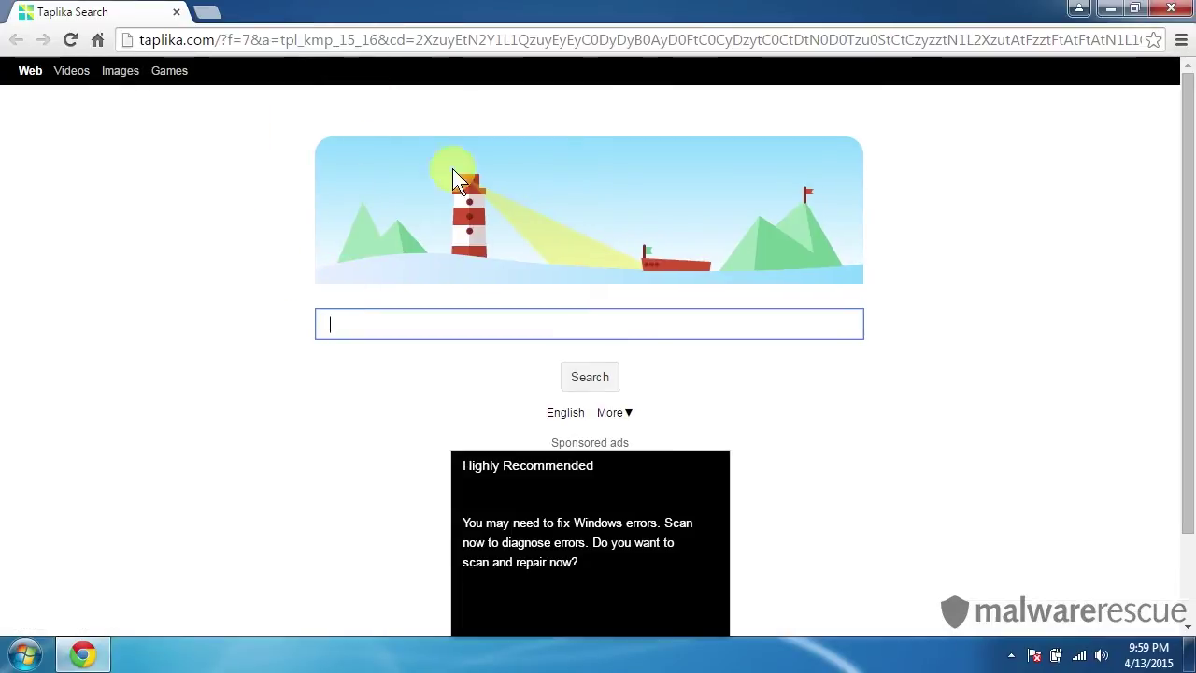
key("ctrl+t")
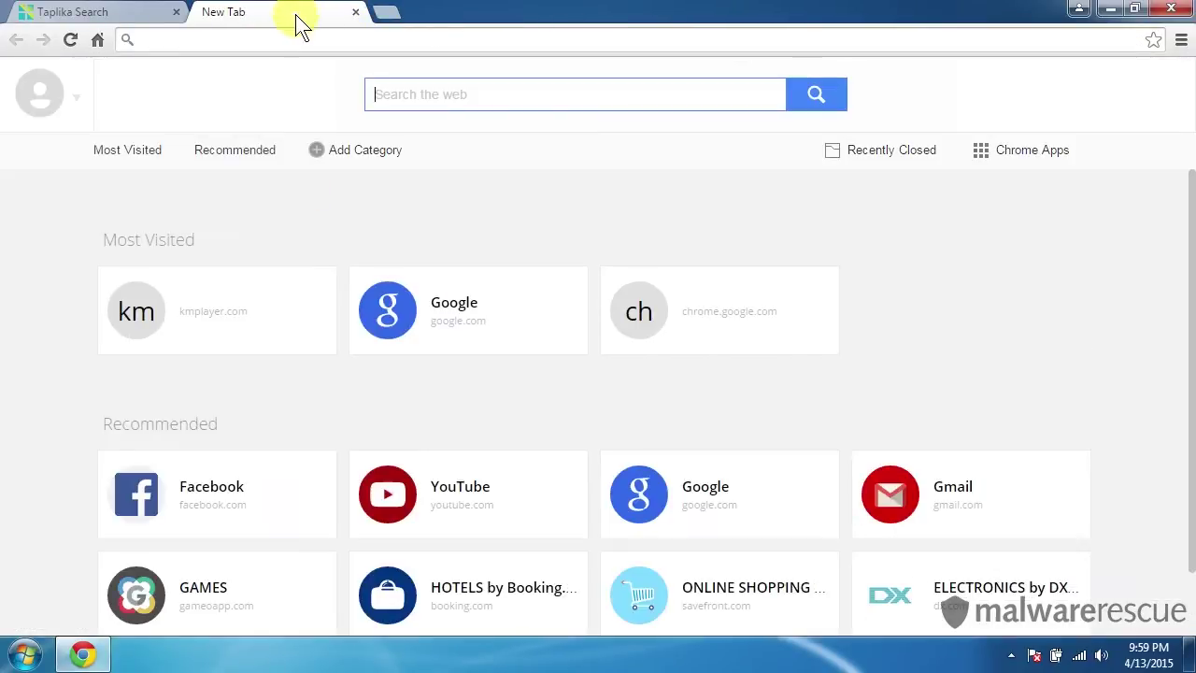
left_click(353, 12)
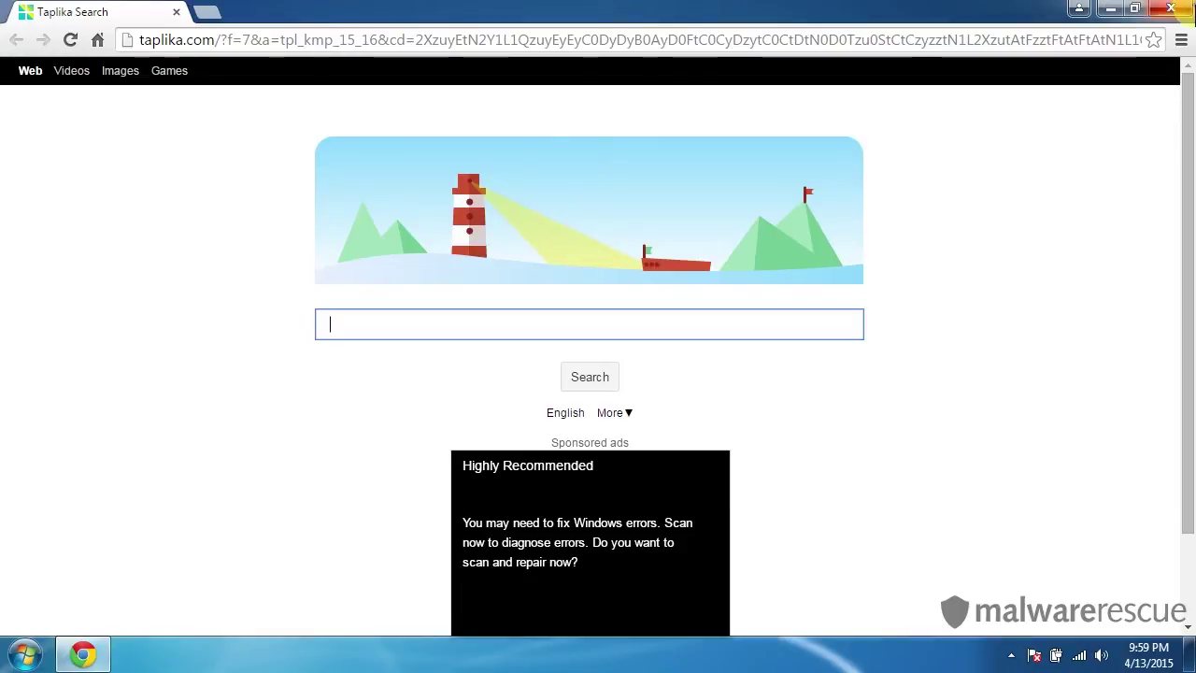
left_click(1171, 8)
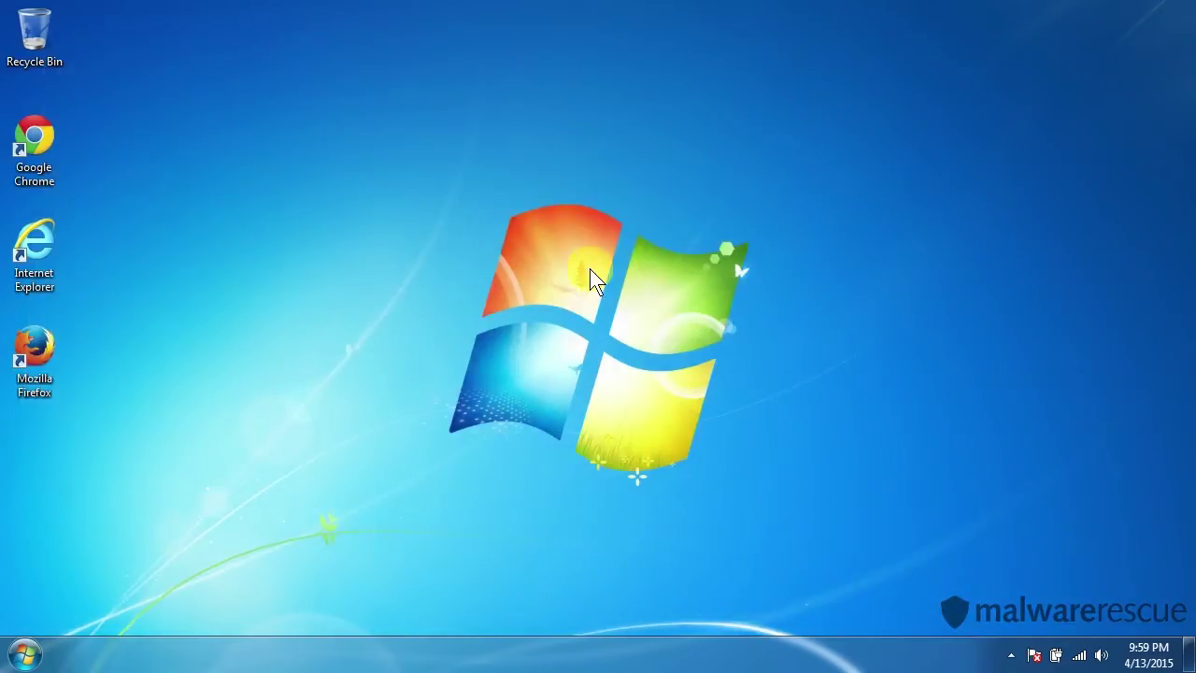
Check the startup pages of Internet Explorer and Mozilla Firefox, declining to make Firefox the default browser, and close both
double_click(55, 260)
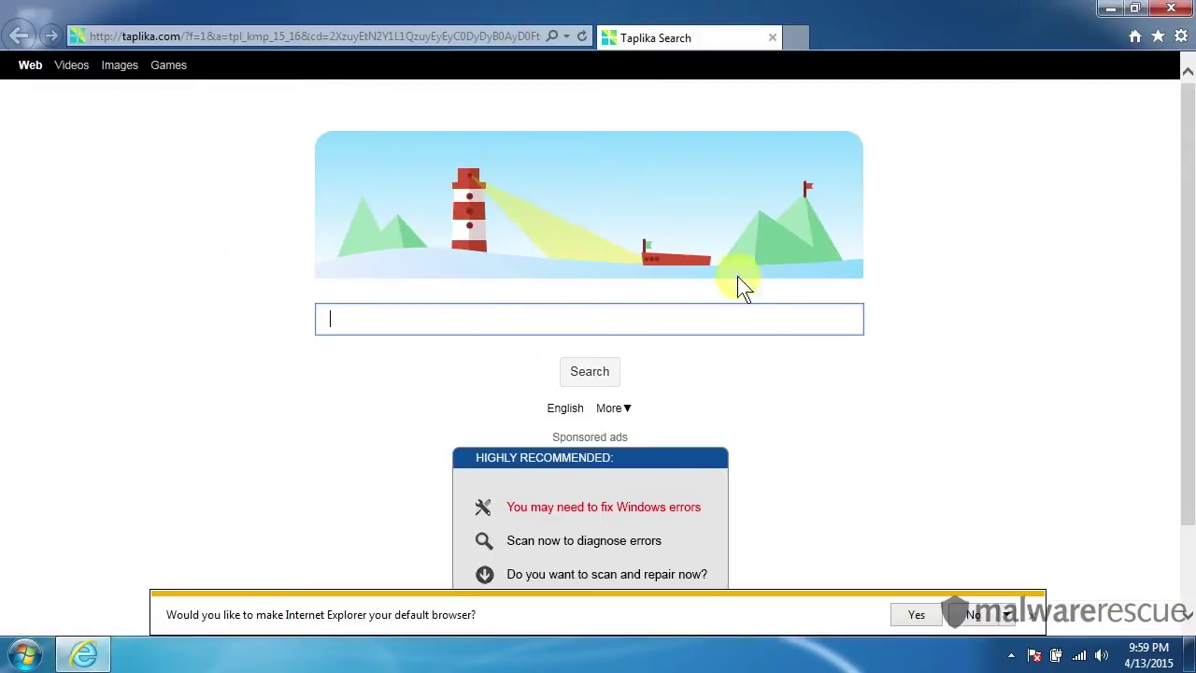
left_click(1171, 8)
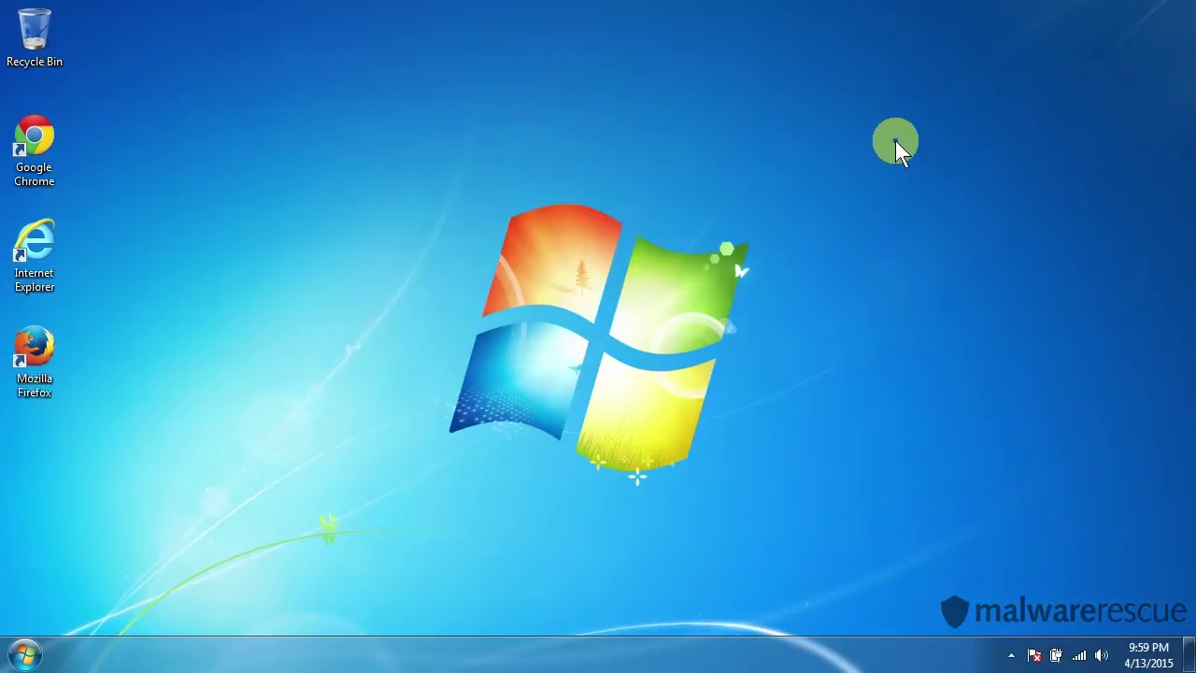
double_click(34, 383)
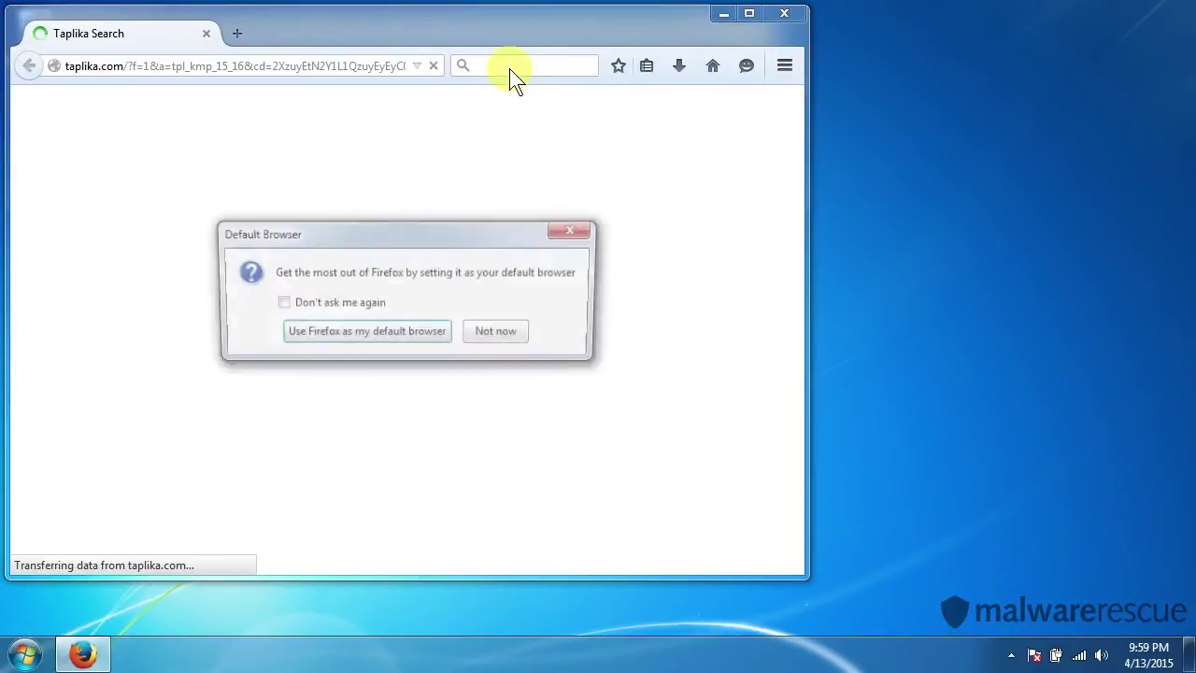
left_click(496, 336)
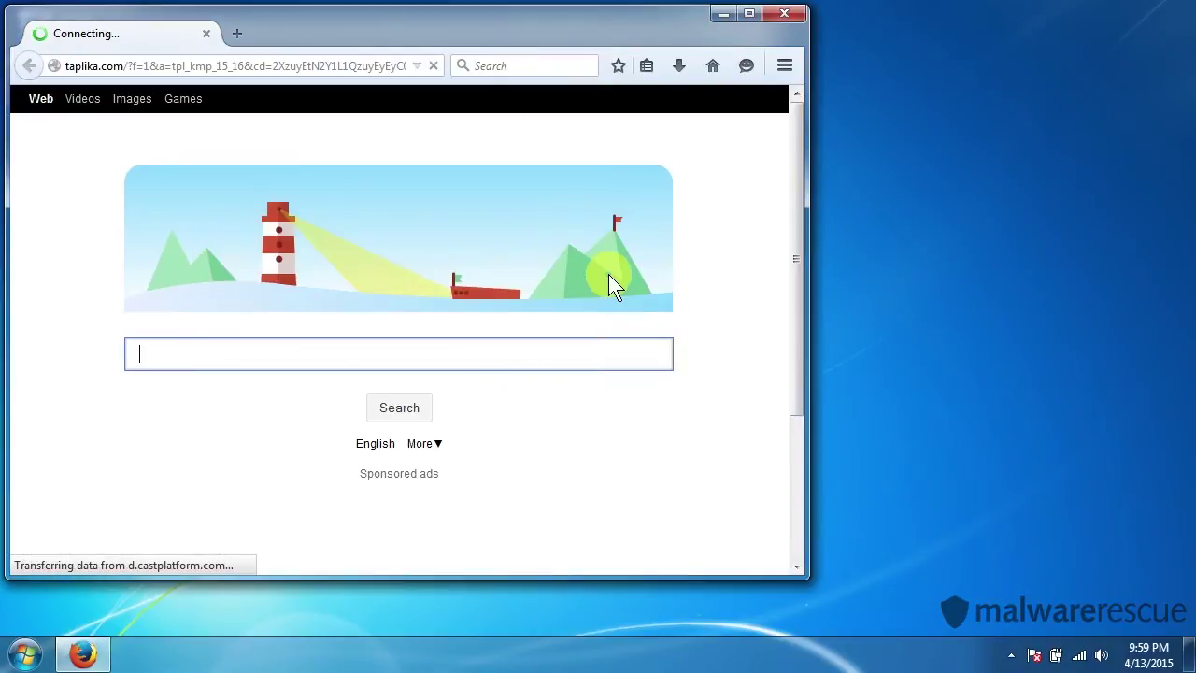
left_click_drag(657, 11, 789, 49)
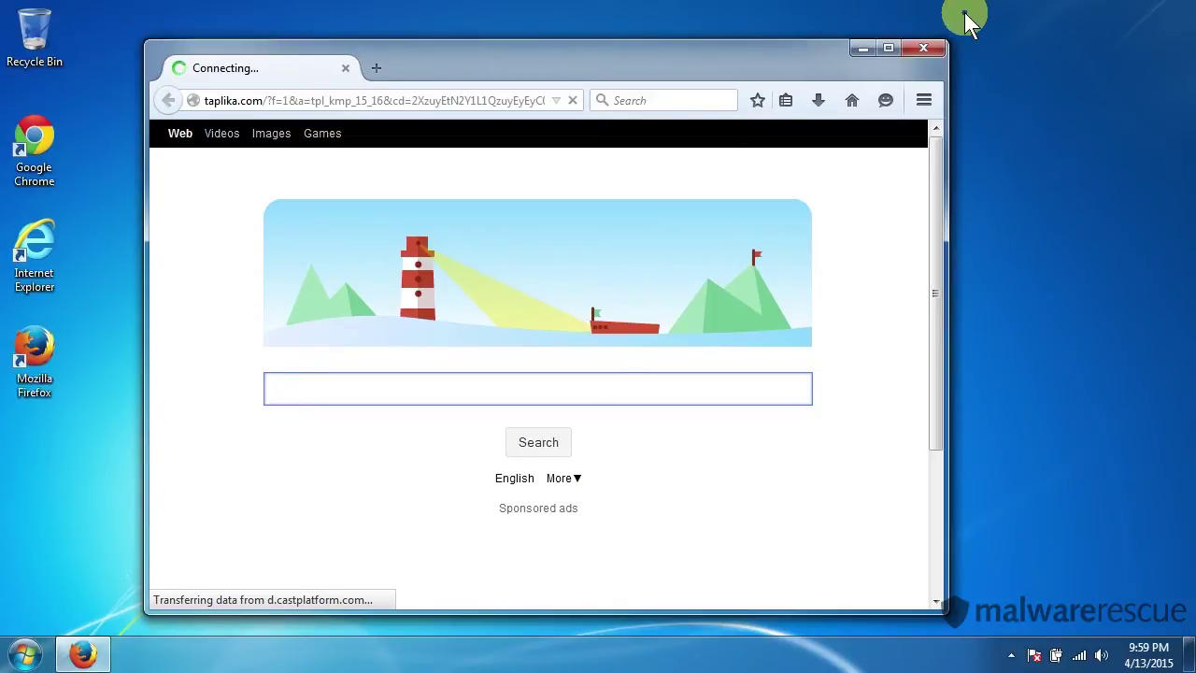
left_click(939, 53)
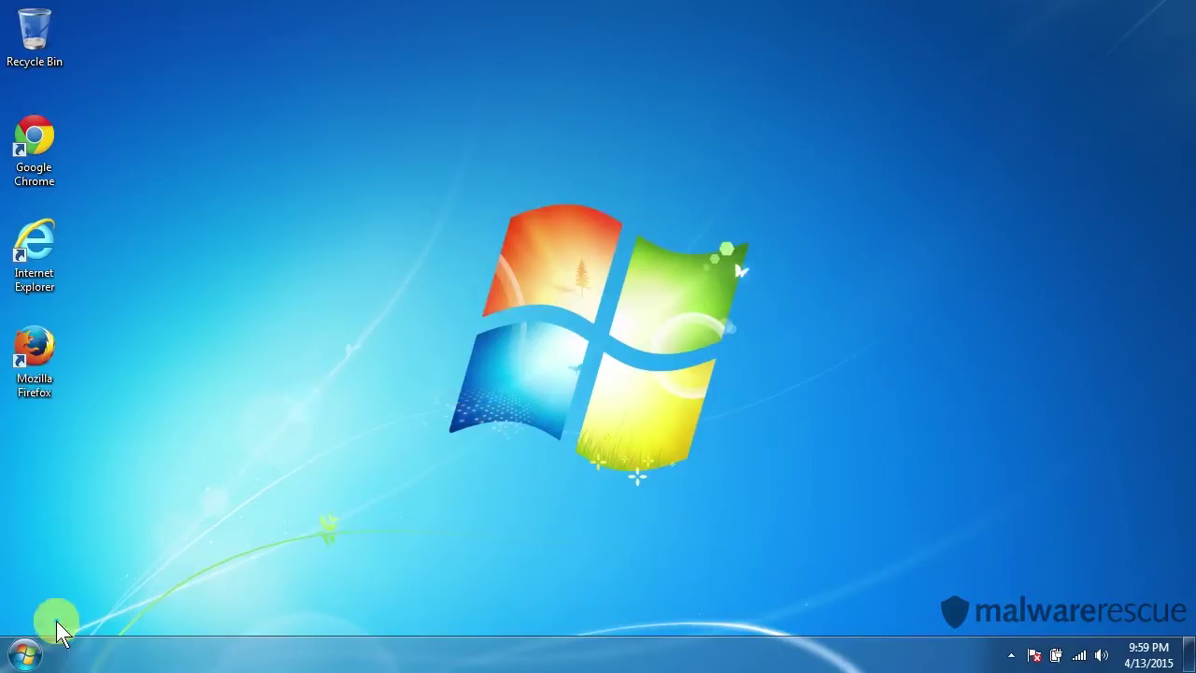
Uninstall WSE_Taplika from the installed programs in Control Panel and close the Chrome window opened by the uninstaller
left_click(10, 666)
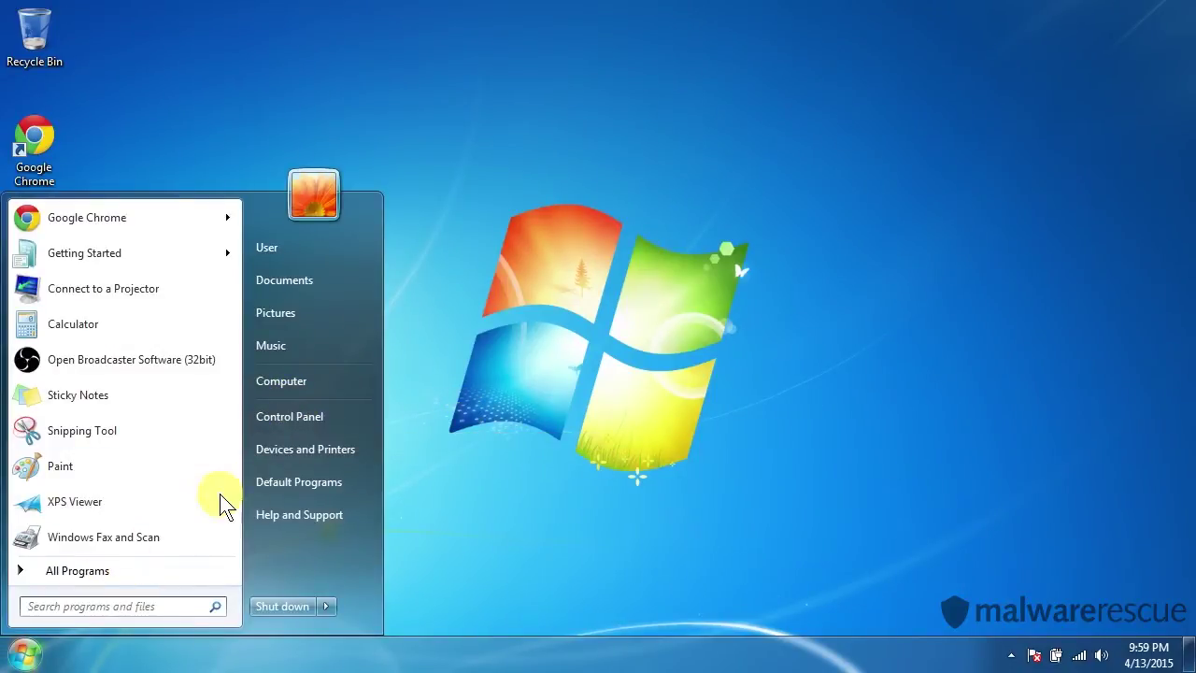
left_click(294, 425)
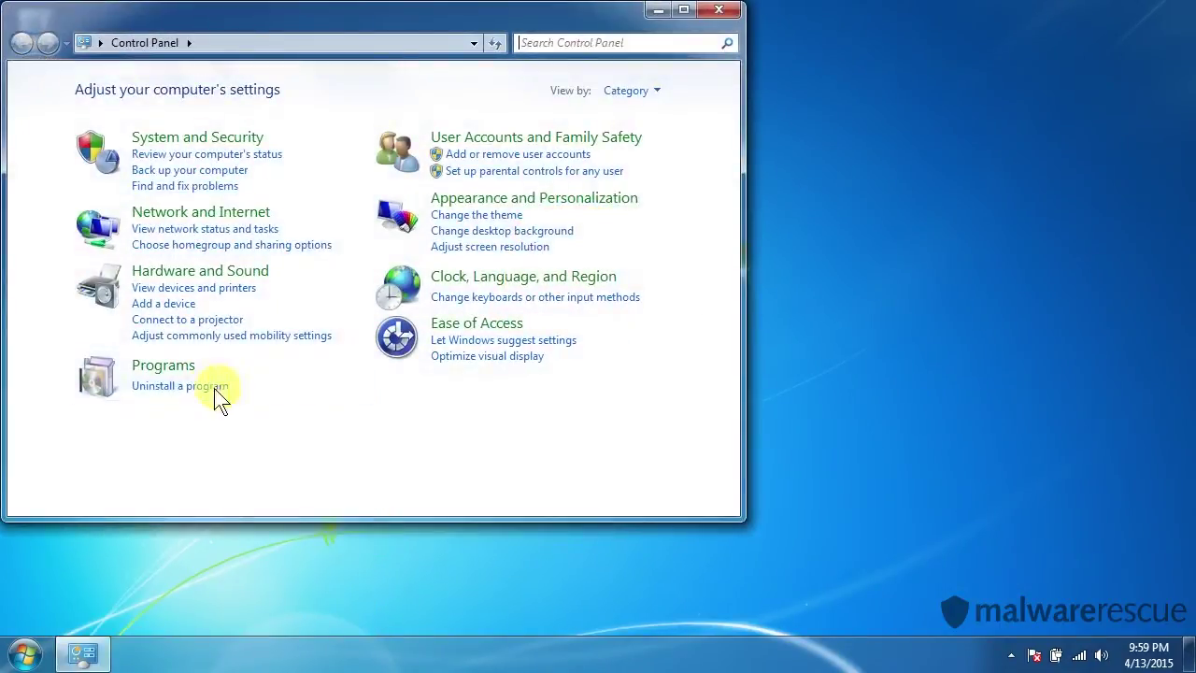
left_click(191, 392)
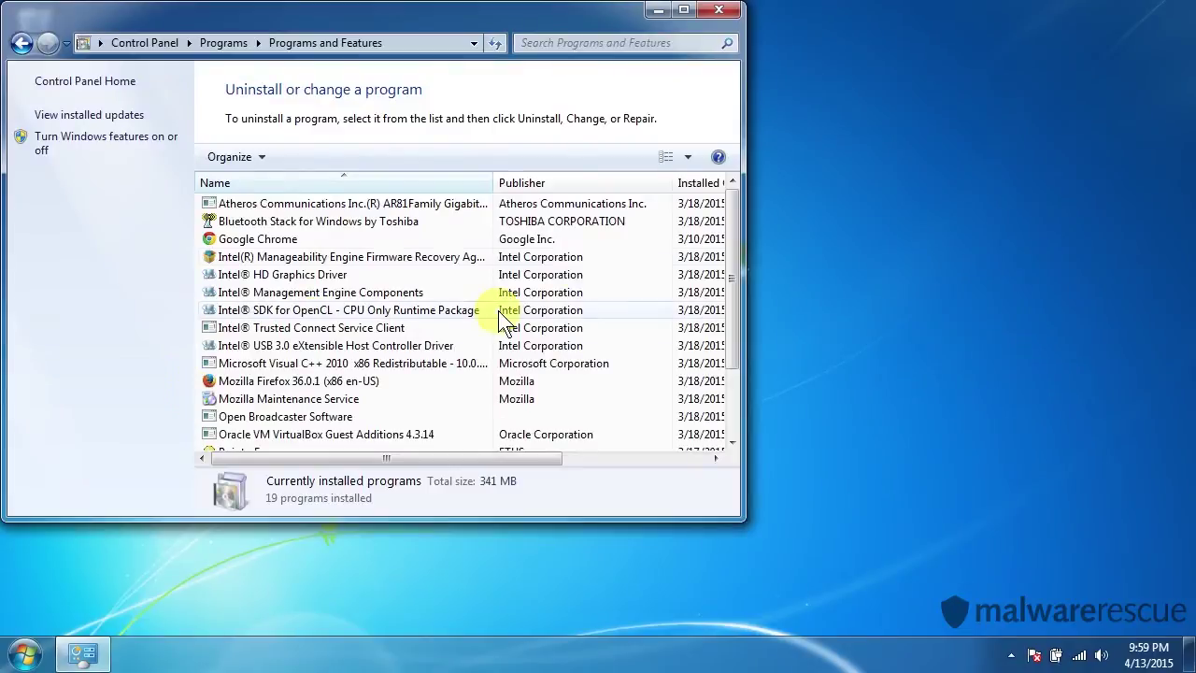
left_click_drag(734, 211, 716, 337)
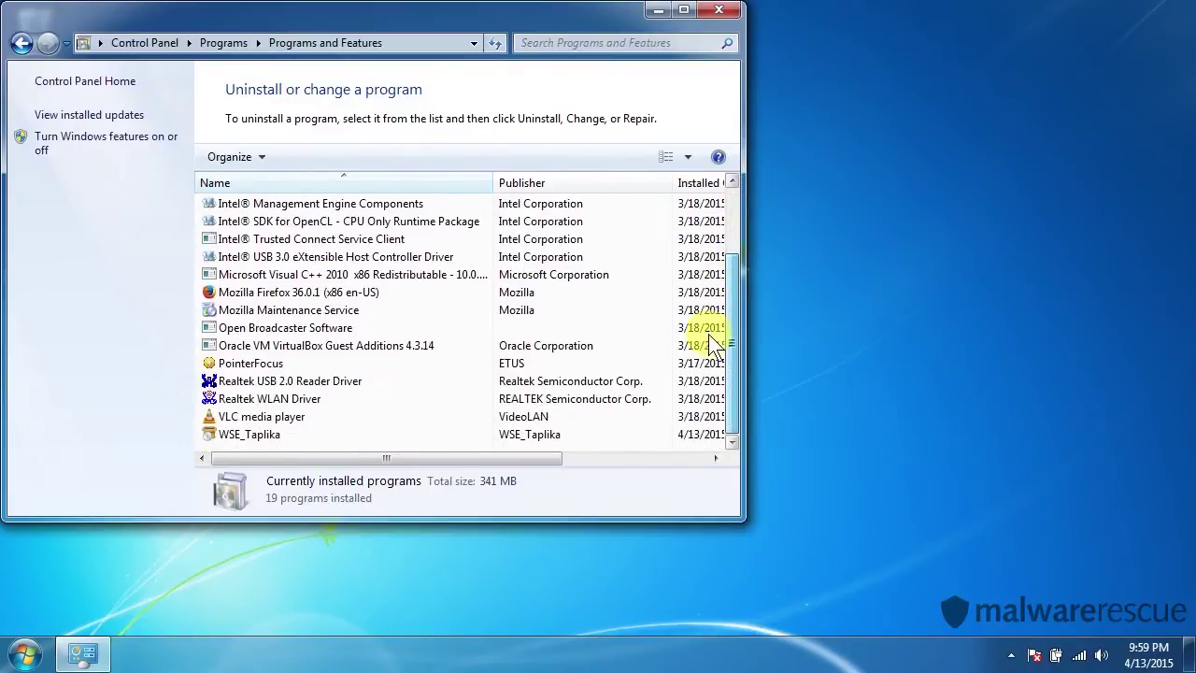
left_click(242, 436)
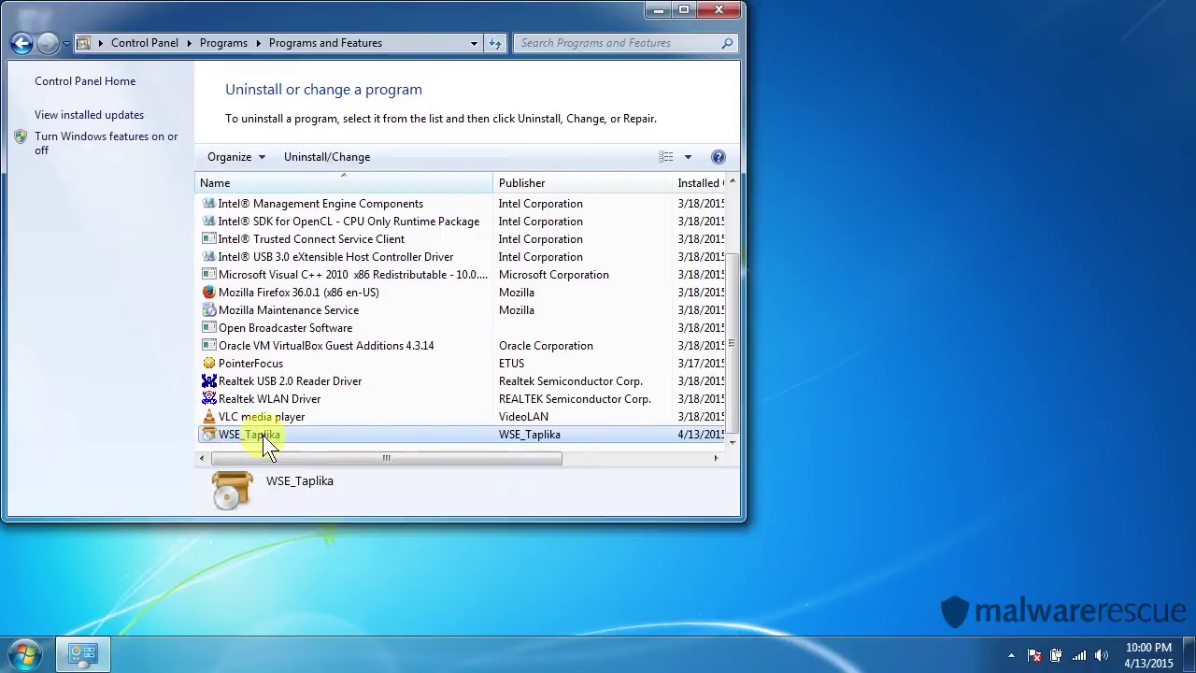
left_click(324, 159)
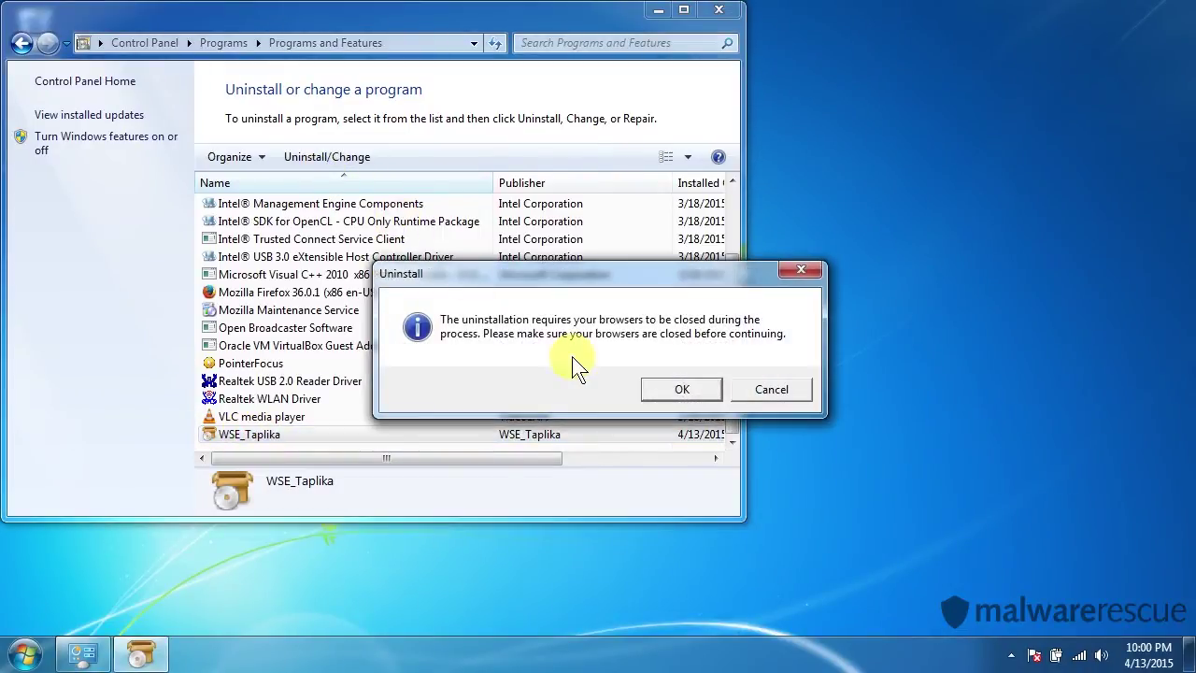
left_click(666, 393)
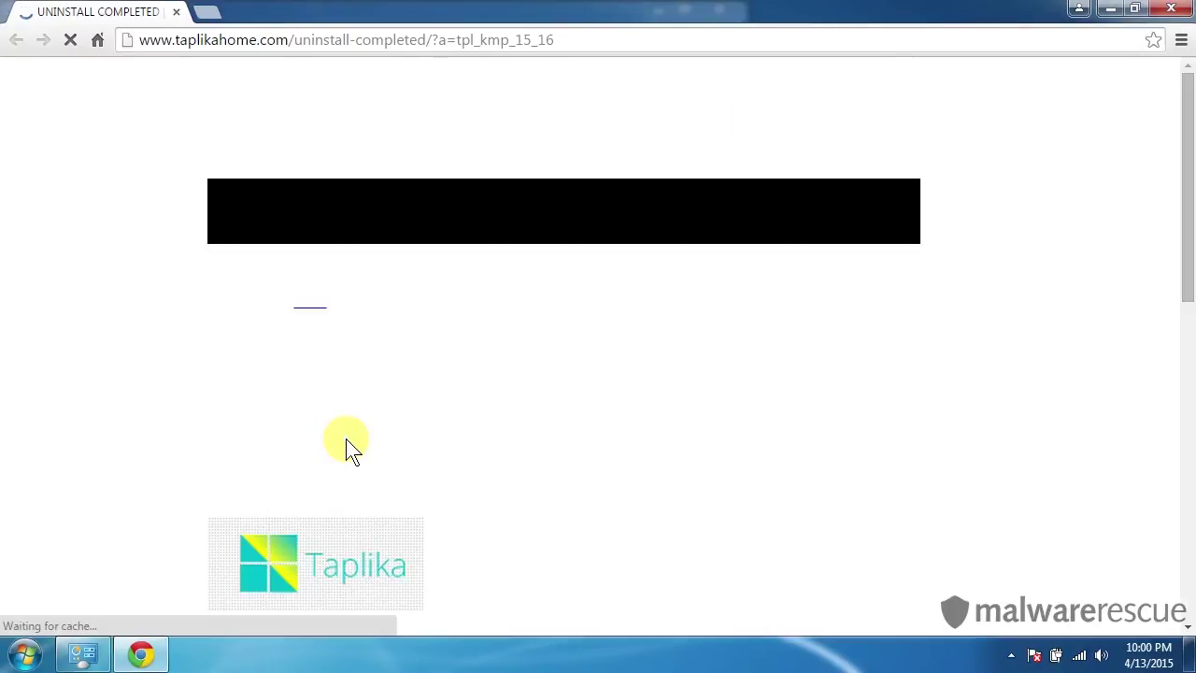
key("ctrl+t")
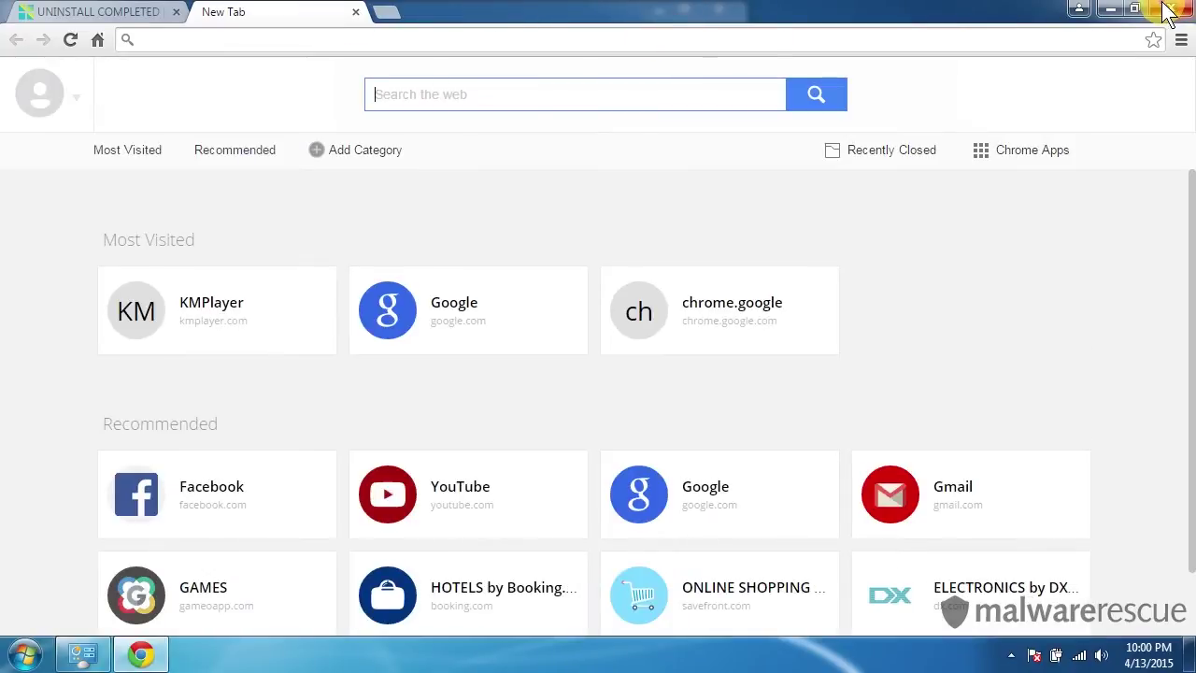
left_click(1173, 9)
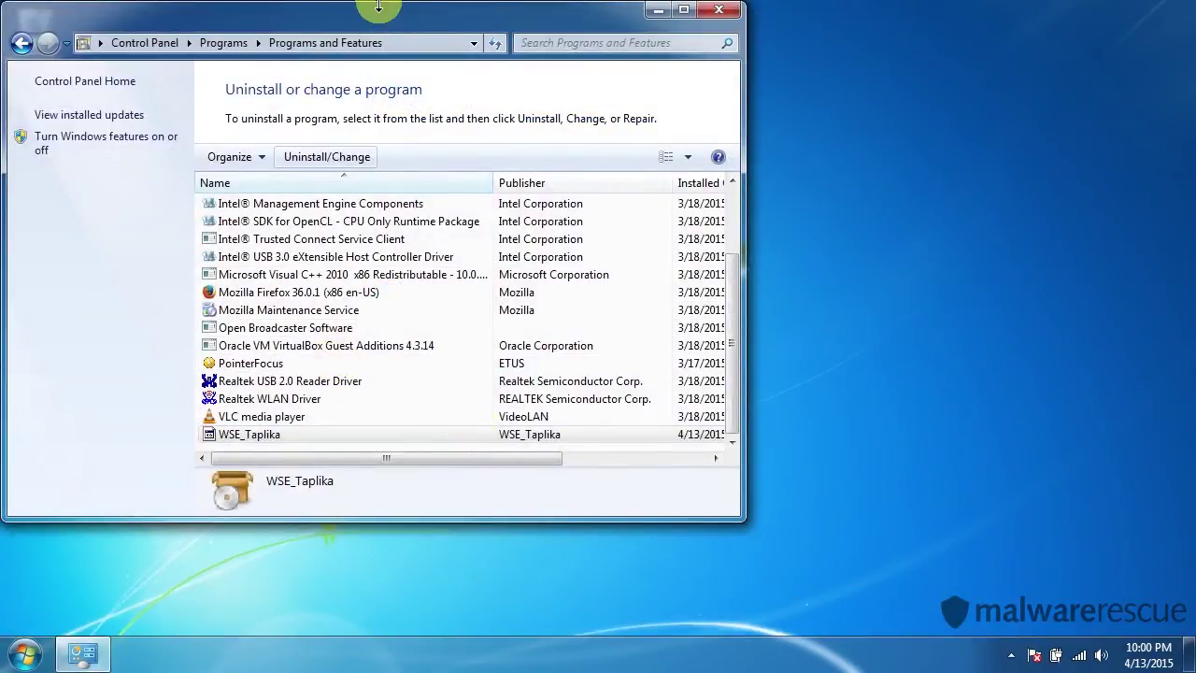
Remove the leftover WSE_Taplika entry from the installed programs list and close Programs and Features
left_click_drag(378, 7, 541, 52)
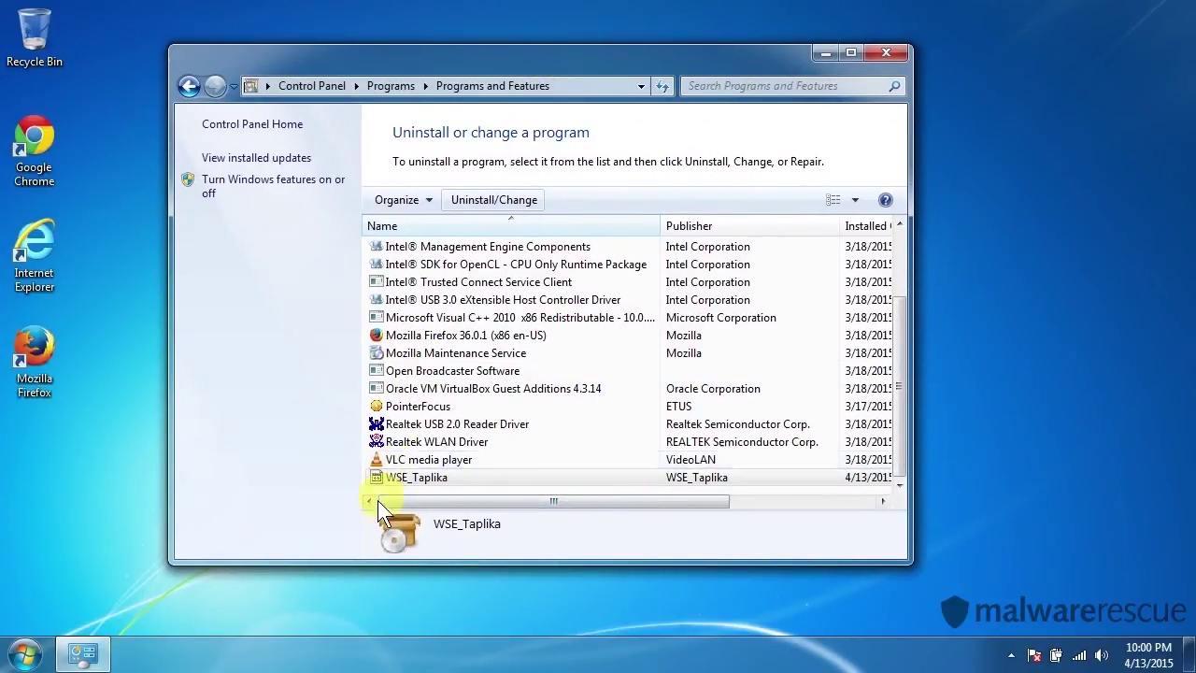
left_click(504, 200)
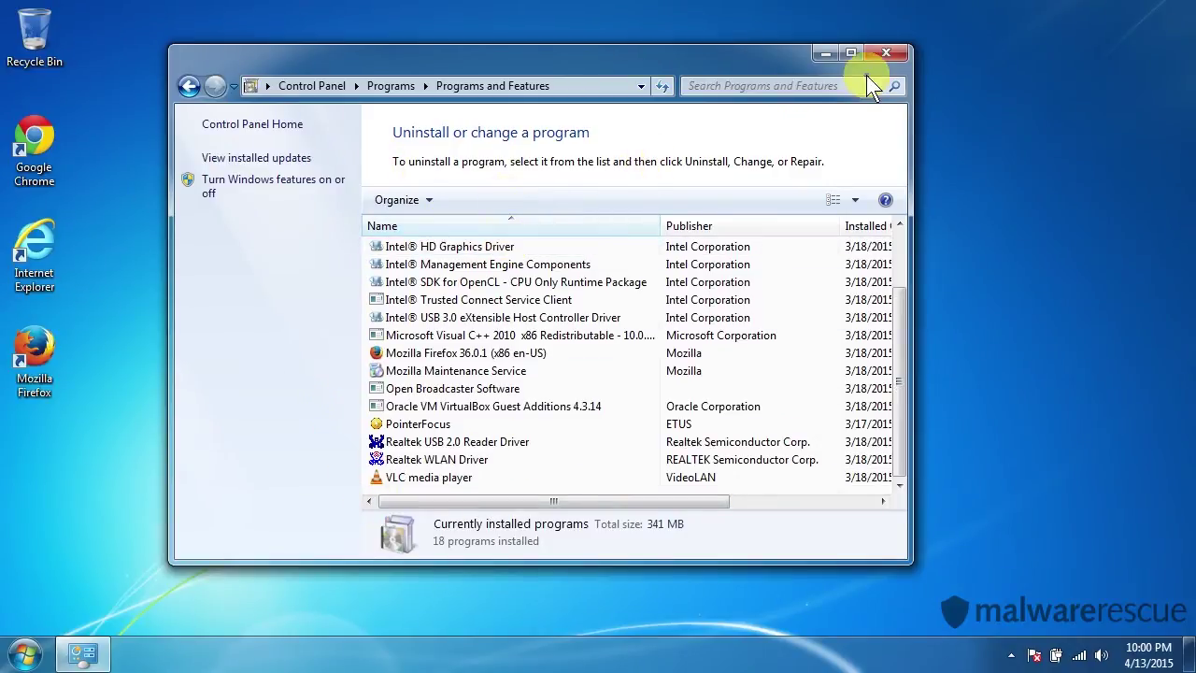
mouse_move(895, 380)
left_mouse_down()
mouse_move(936, 277)
mouse_move(890, 391)
left_mouse_up()
left_click(883, 54)
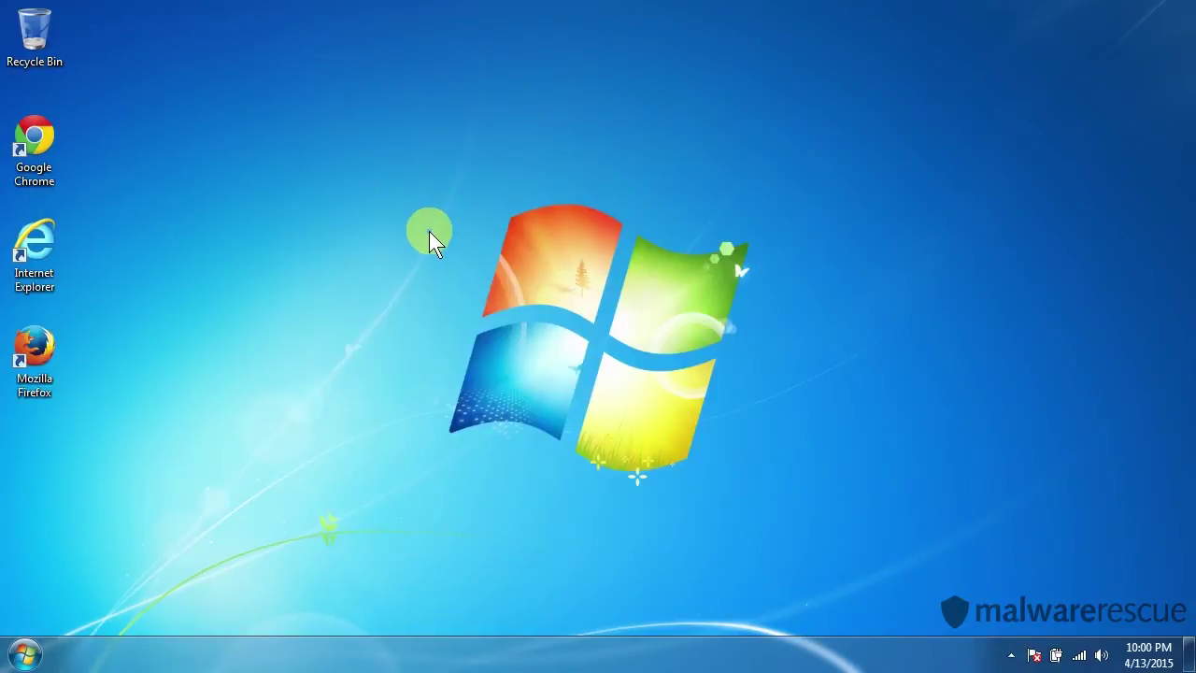
Reopen Google Chrome and recheck its startup page and new tab page for Taplika
double_click(61, 180)
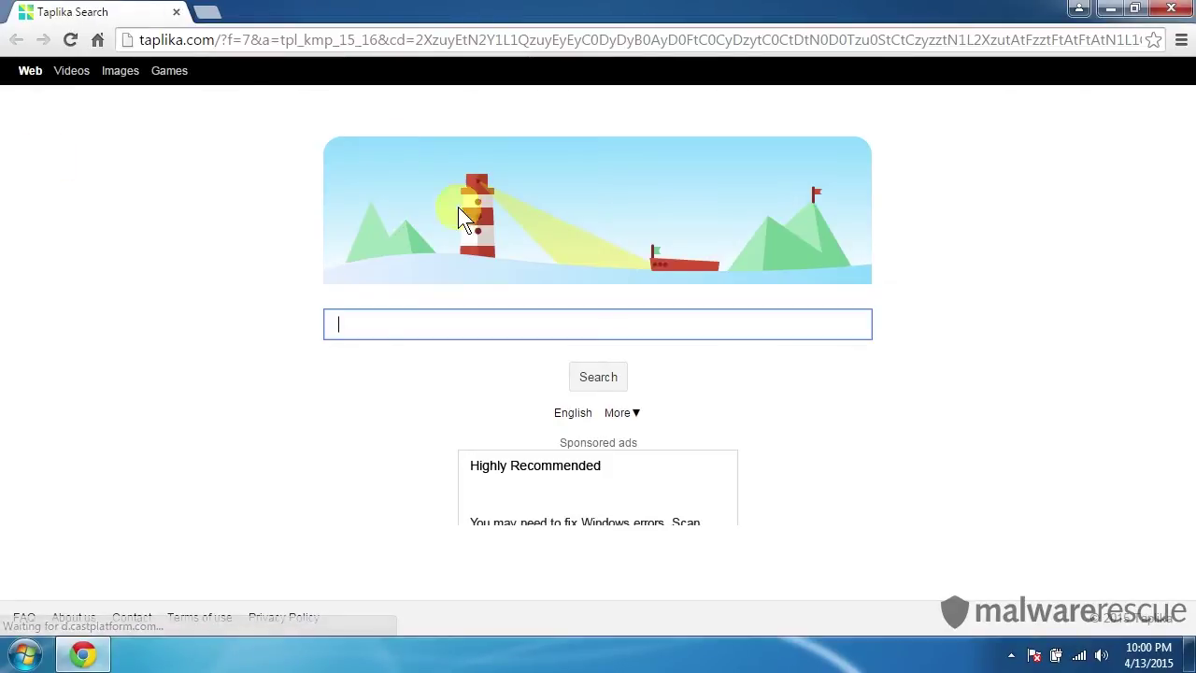
key("ctrl+t")
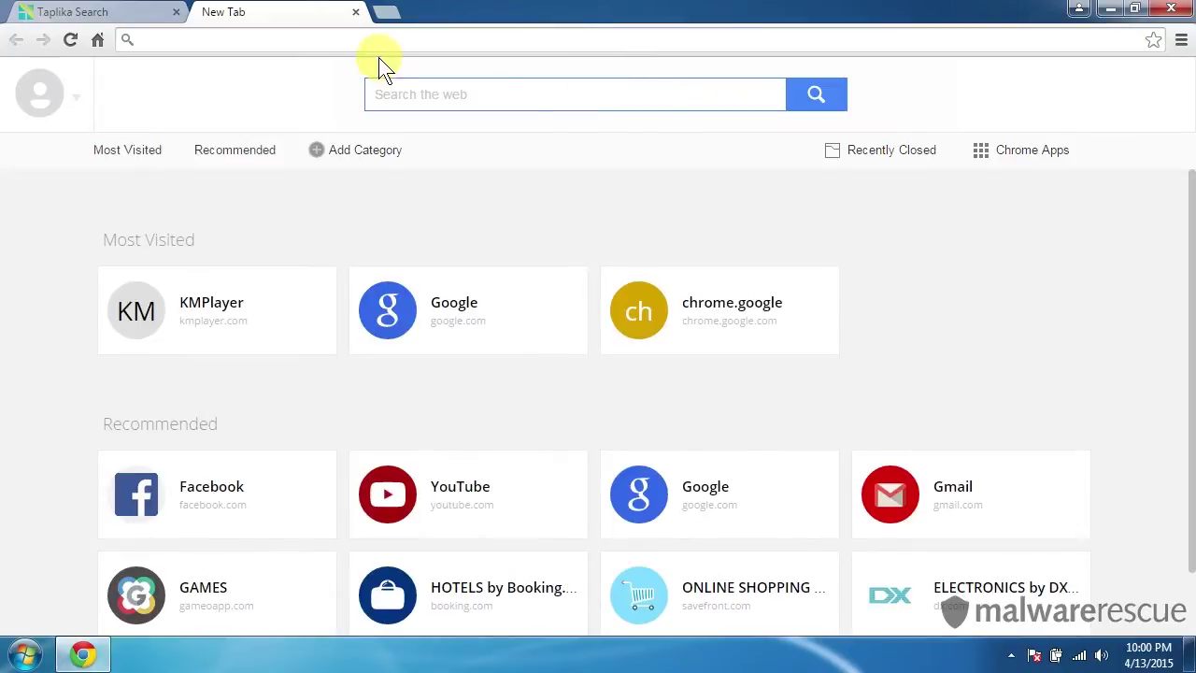
left_click(355, 13)
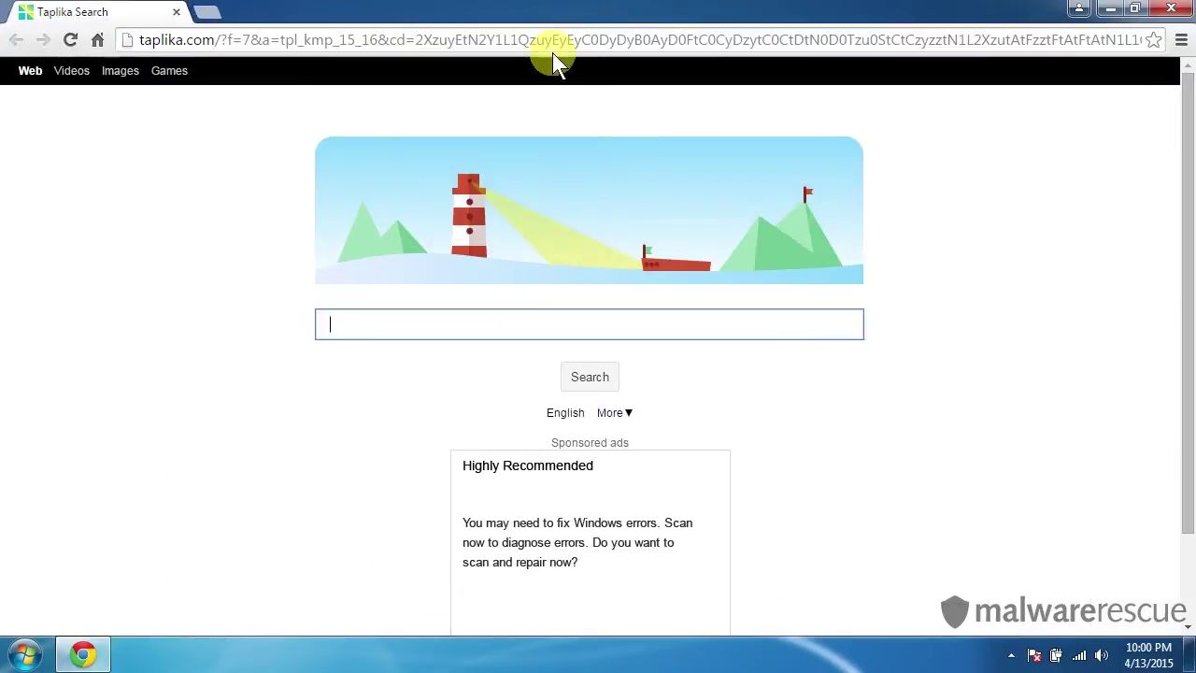
Remove the Taplika New Tab extension from Chrome and close the extensions page
left_click(1182, 41)
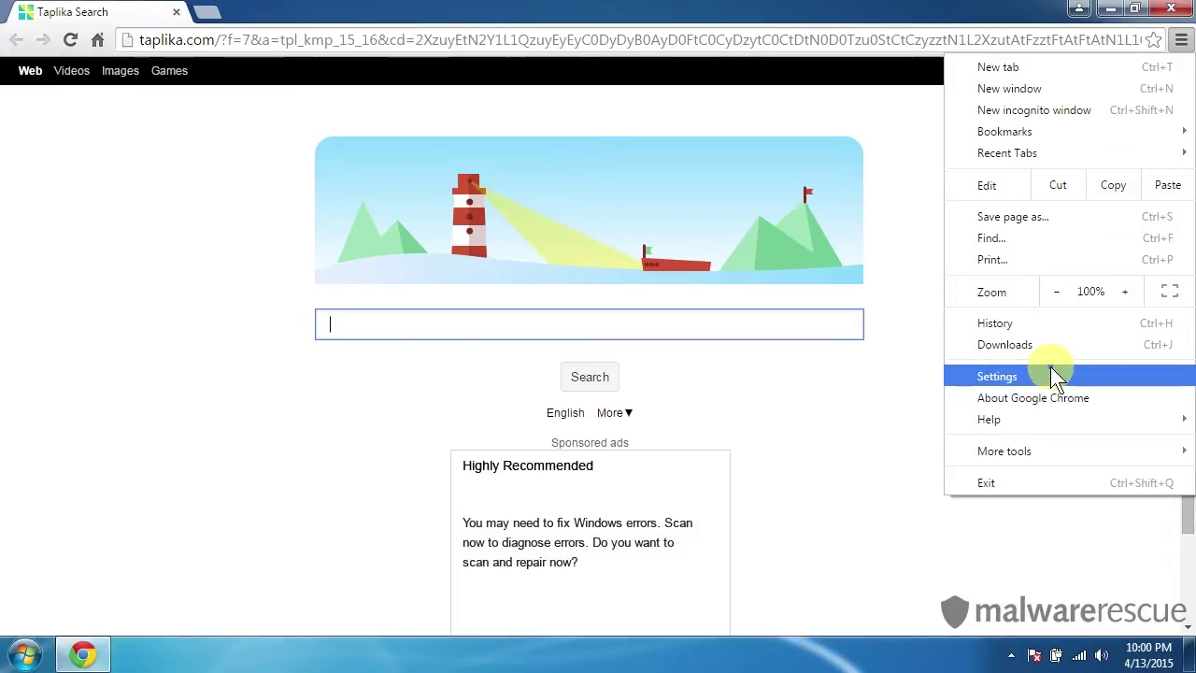
mouse_move(1032, 452)
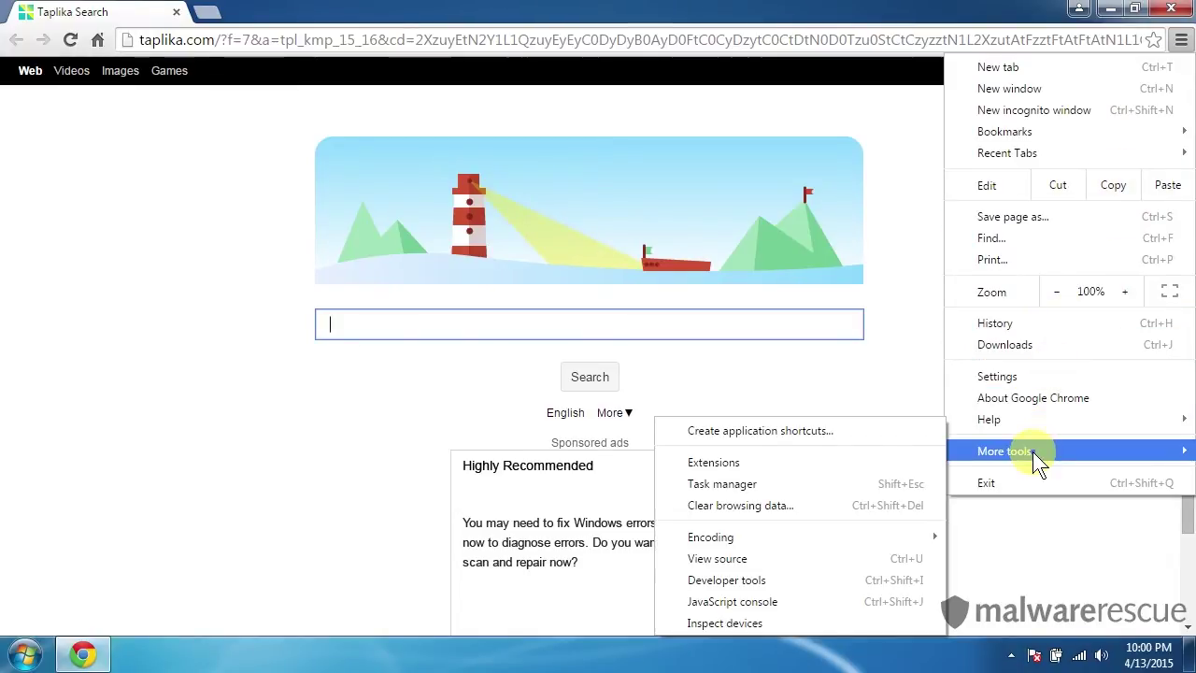
left_click(838, 463)
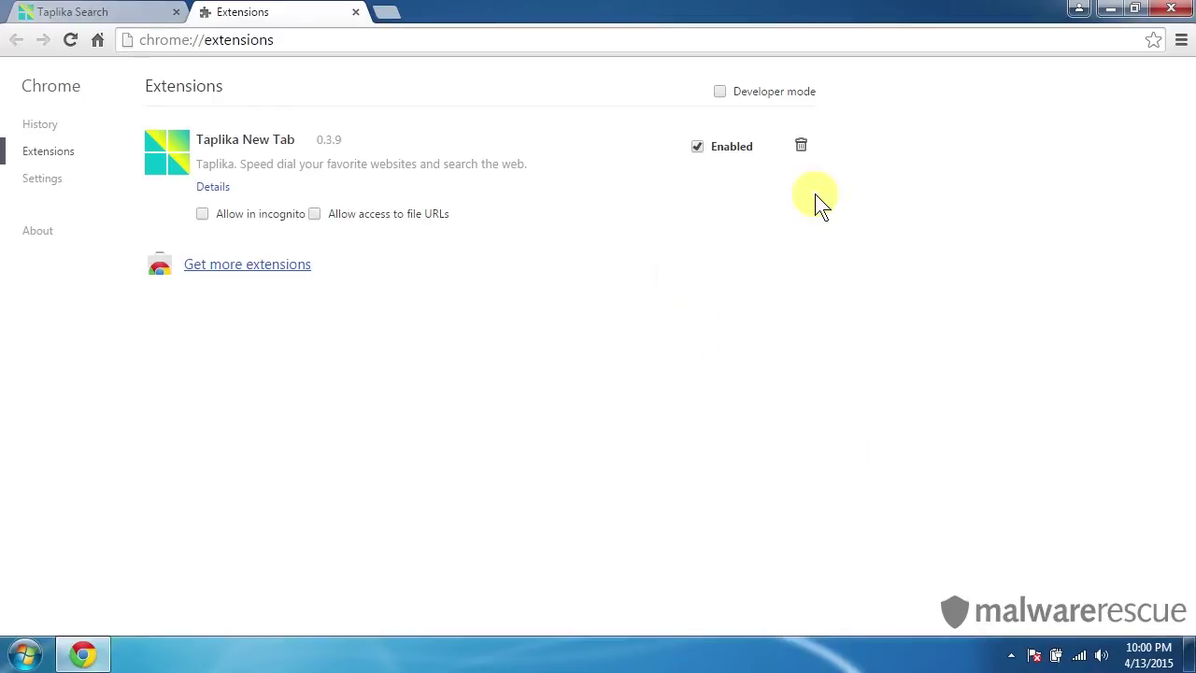
left_click(800, 147)
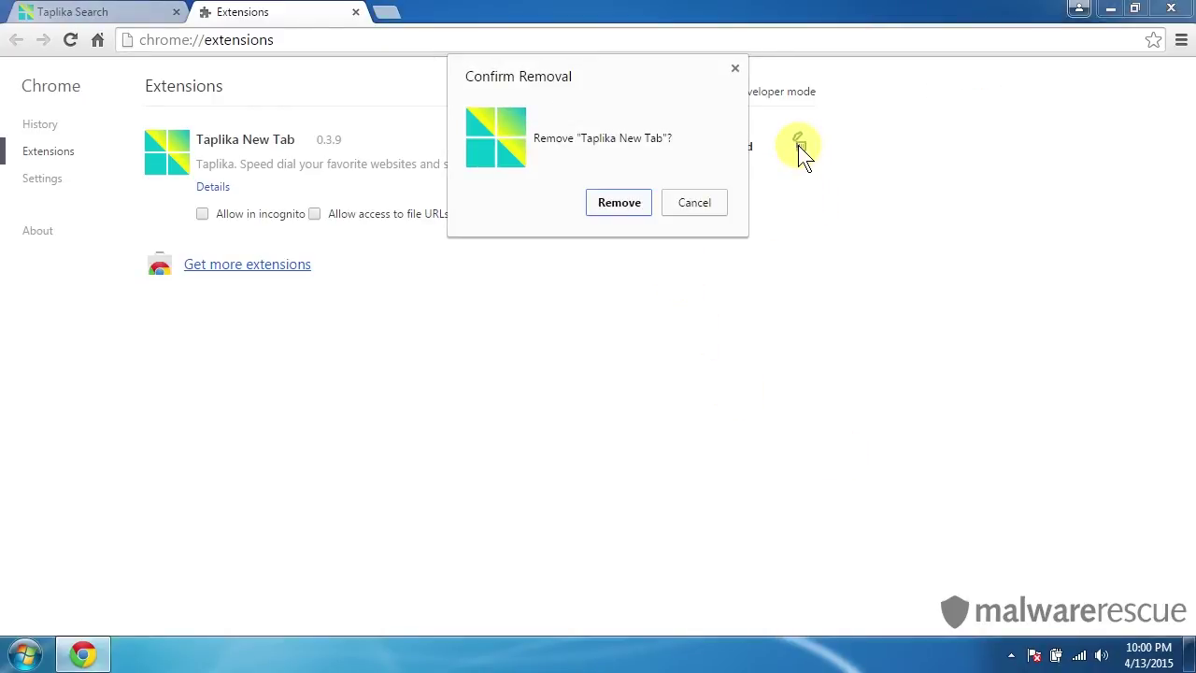
left_click(625, 198)
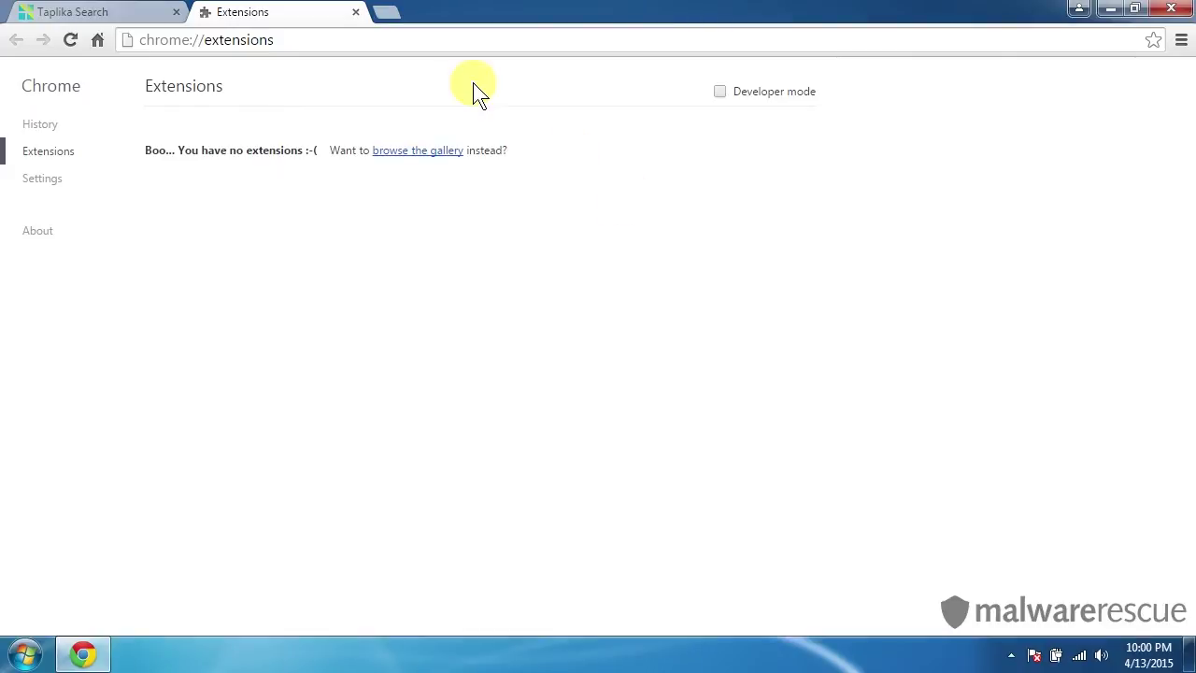
left_click(355, 12)
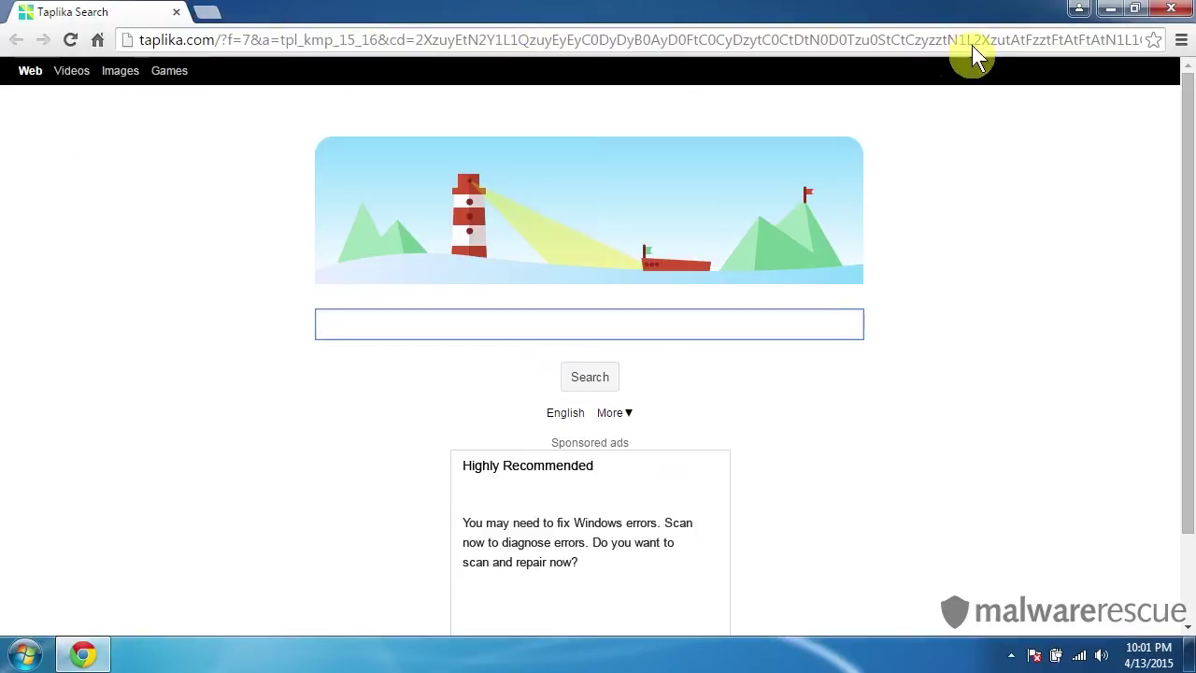
Reset Chrome's settings to their original defaults from the advanced settings and confirm the reset
left_click(1181, 40)
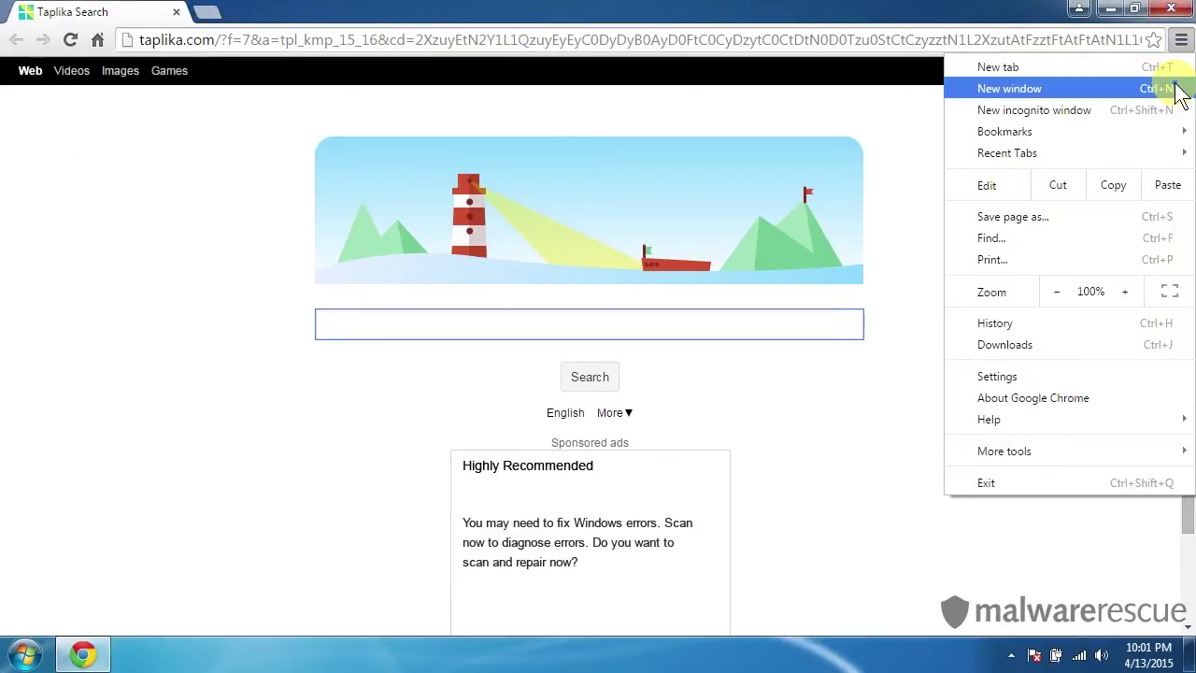
left_click(1051, 379)
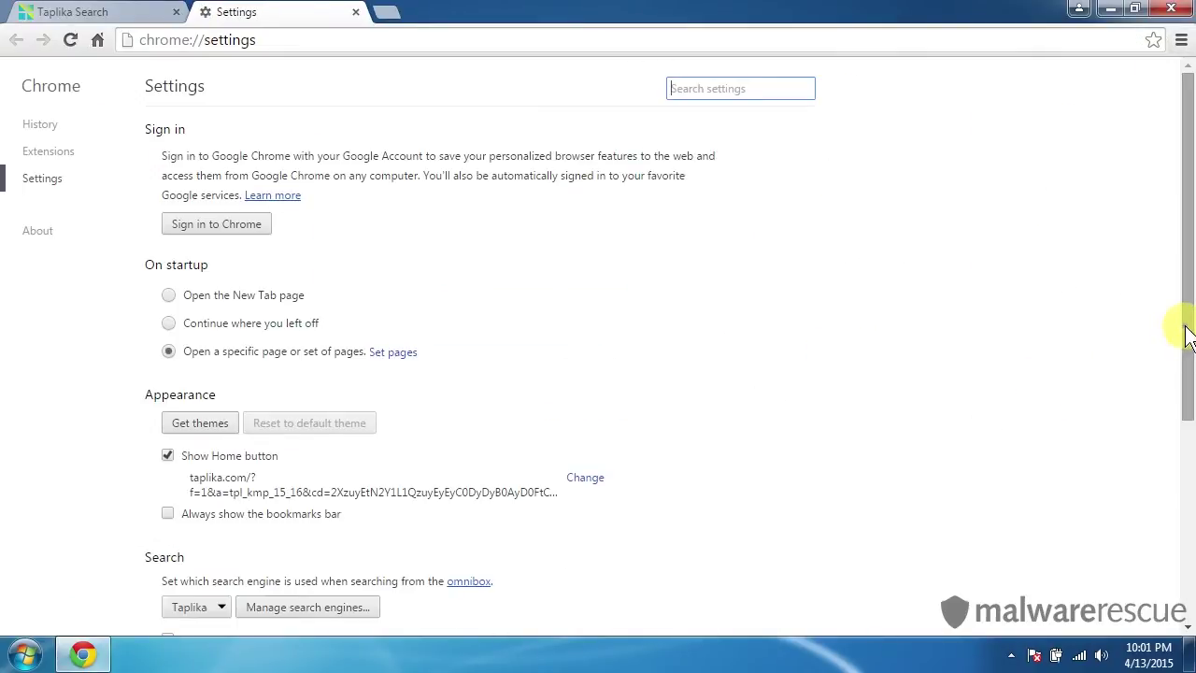
scroll(1189, 337, "down", 5)
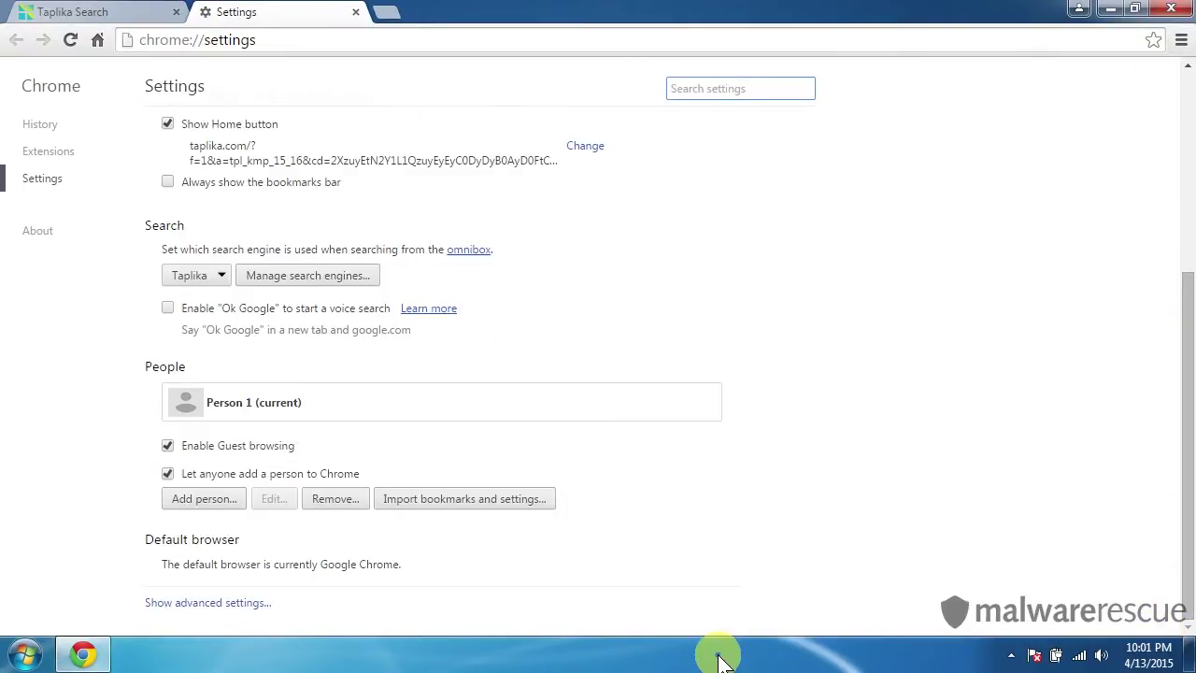
left_click(251, 603)
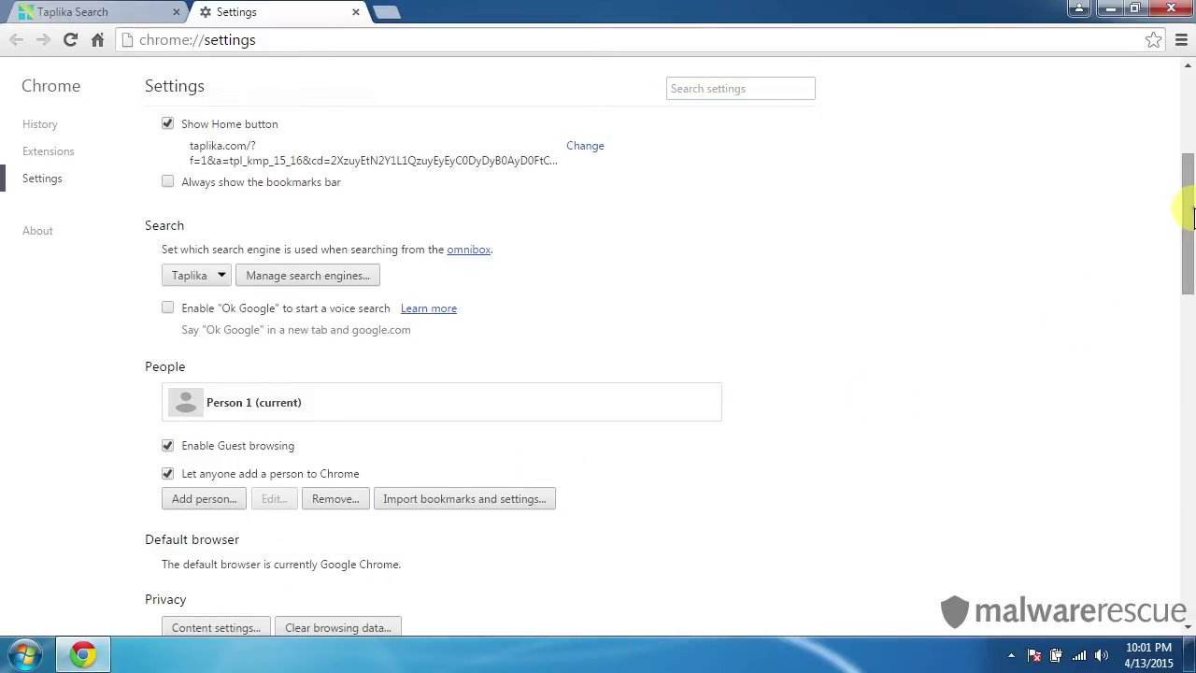
left_click_drag(1187, 215, 1188, 547)
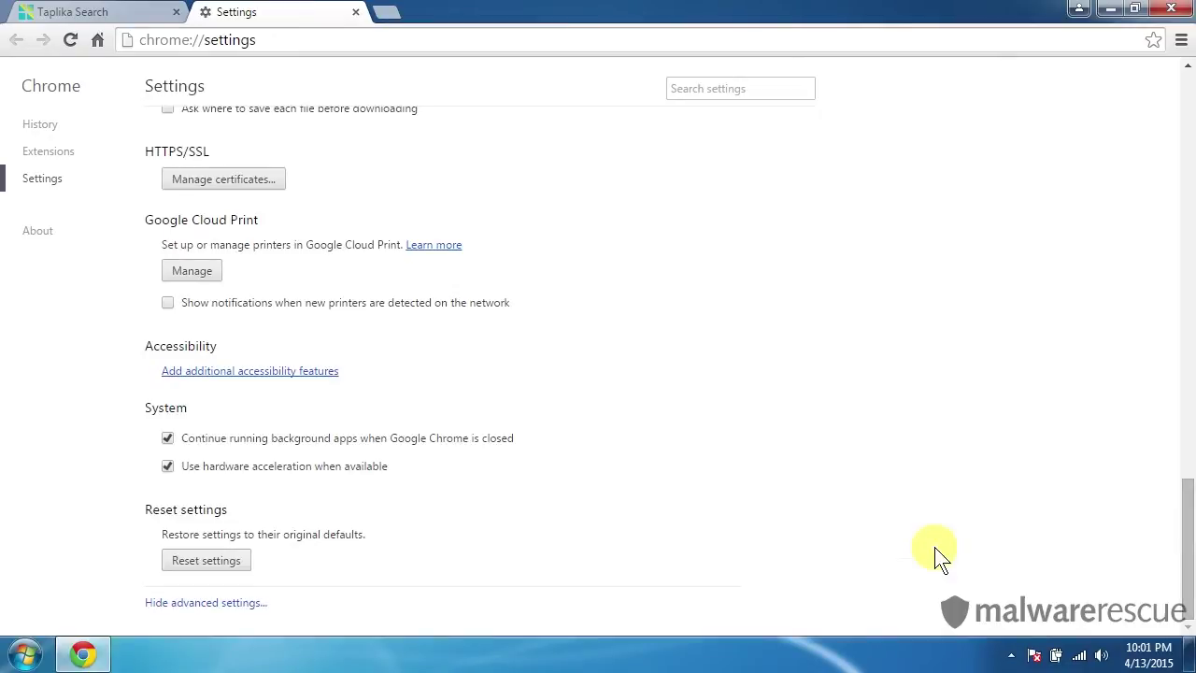
left_click(207, 561)
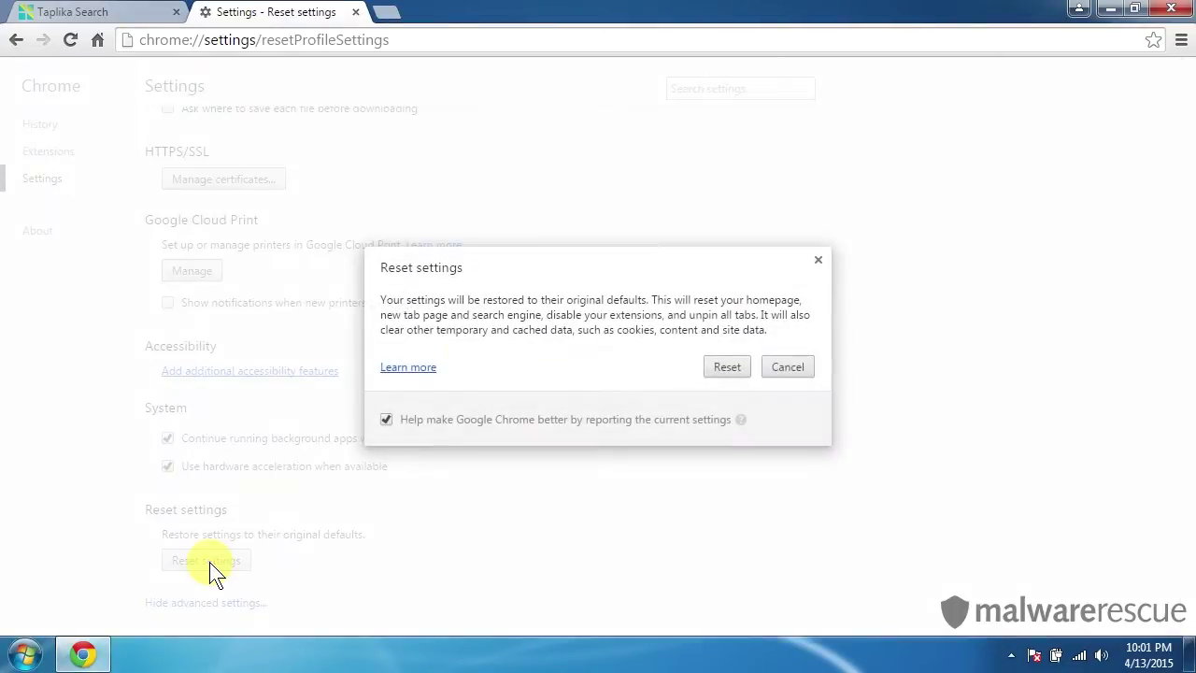
left_click(721, 370)
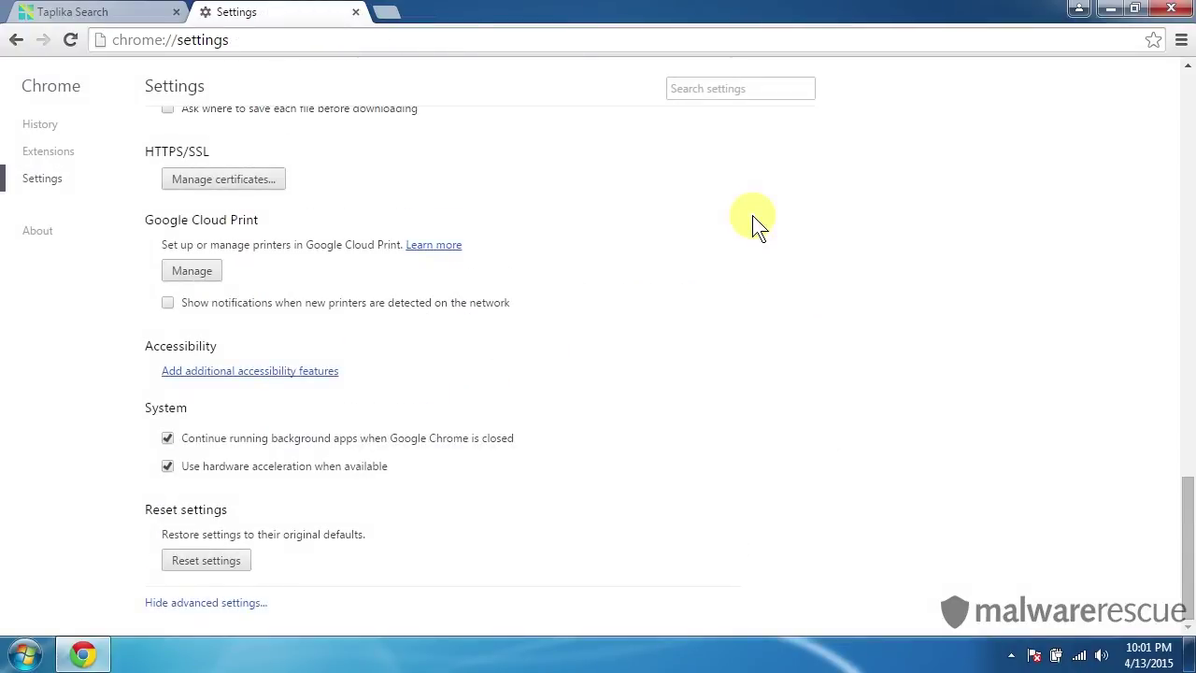
Restart Google Chrome to check its startup page for Taplika, and close the browser again
left_click(1185, 9)
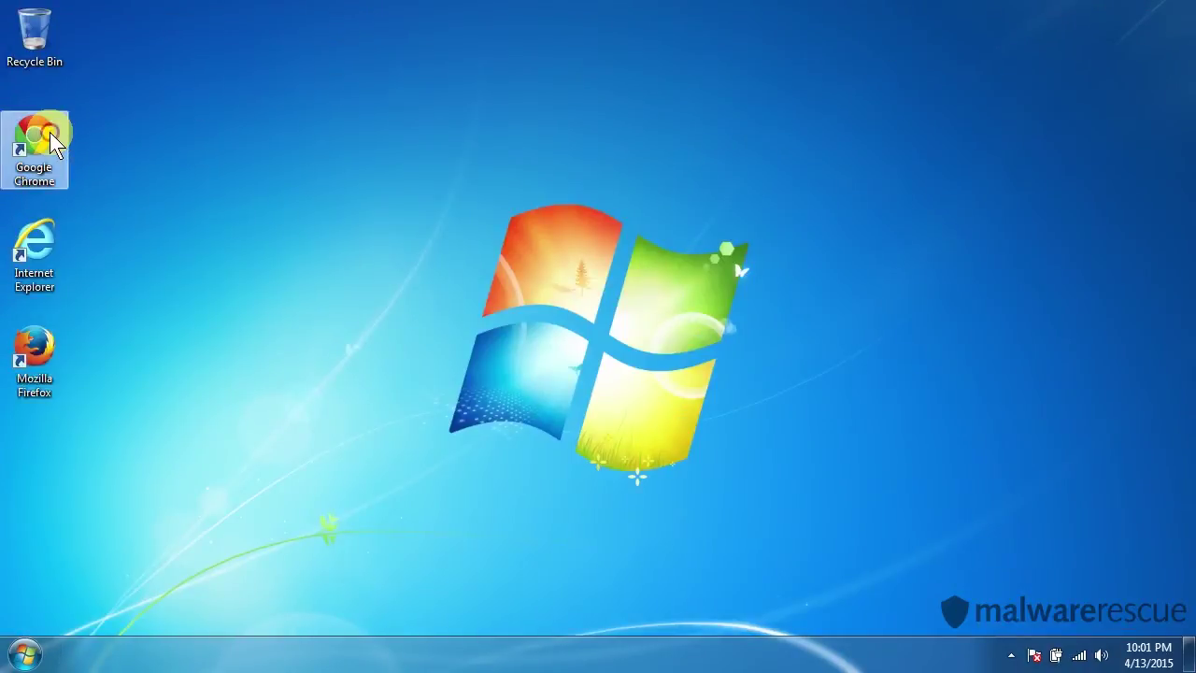
double_click(51, 133)
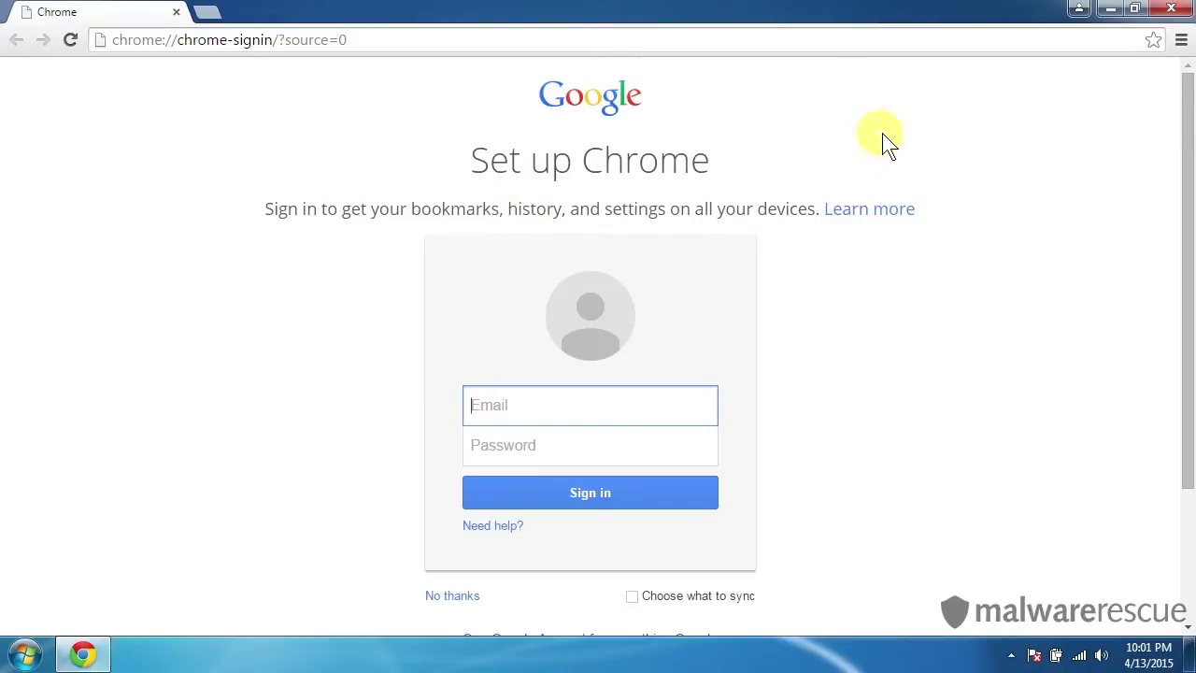
left_click(1160, 16)
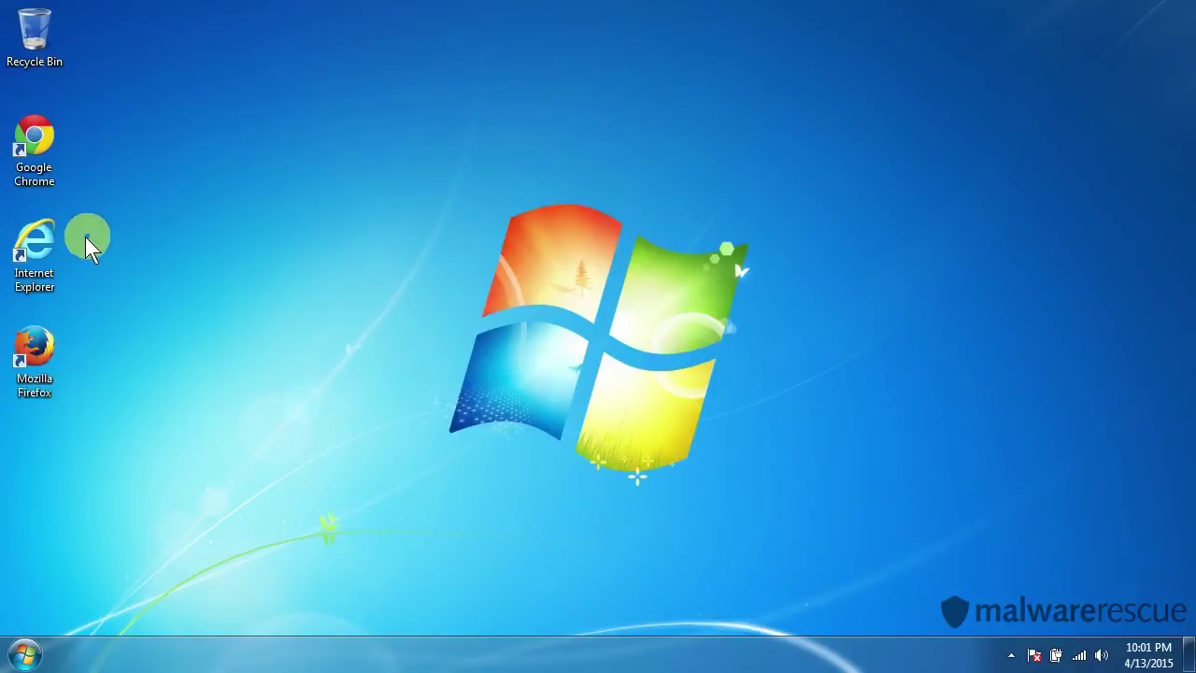
Open Internet Explorer and reset all its settings through Internet Options, with deletion of personal settings included
double_click(33, 250)
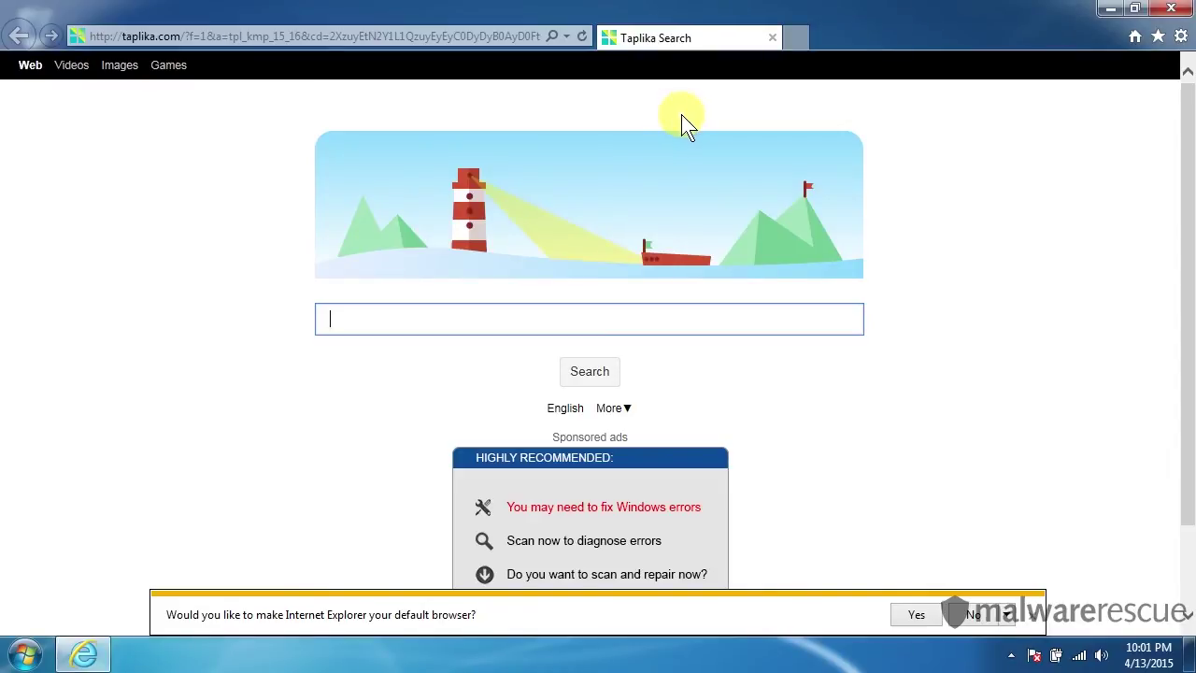
left_click(1181, 38)
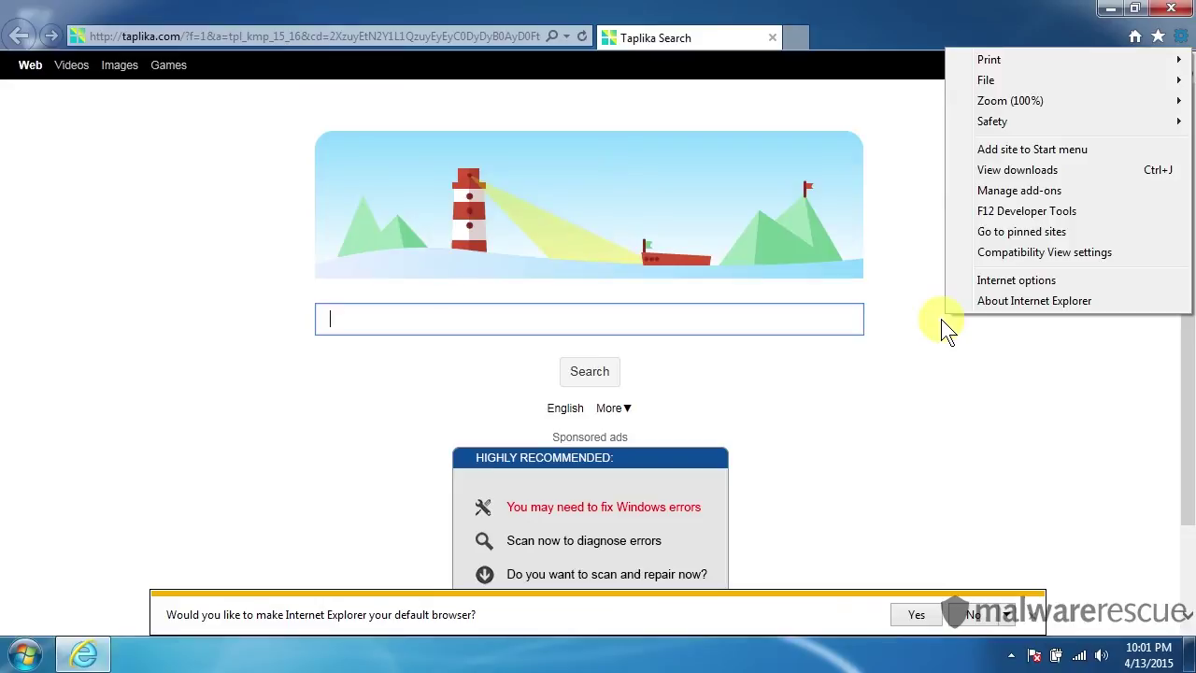
left_click(989, 283)
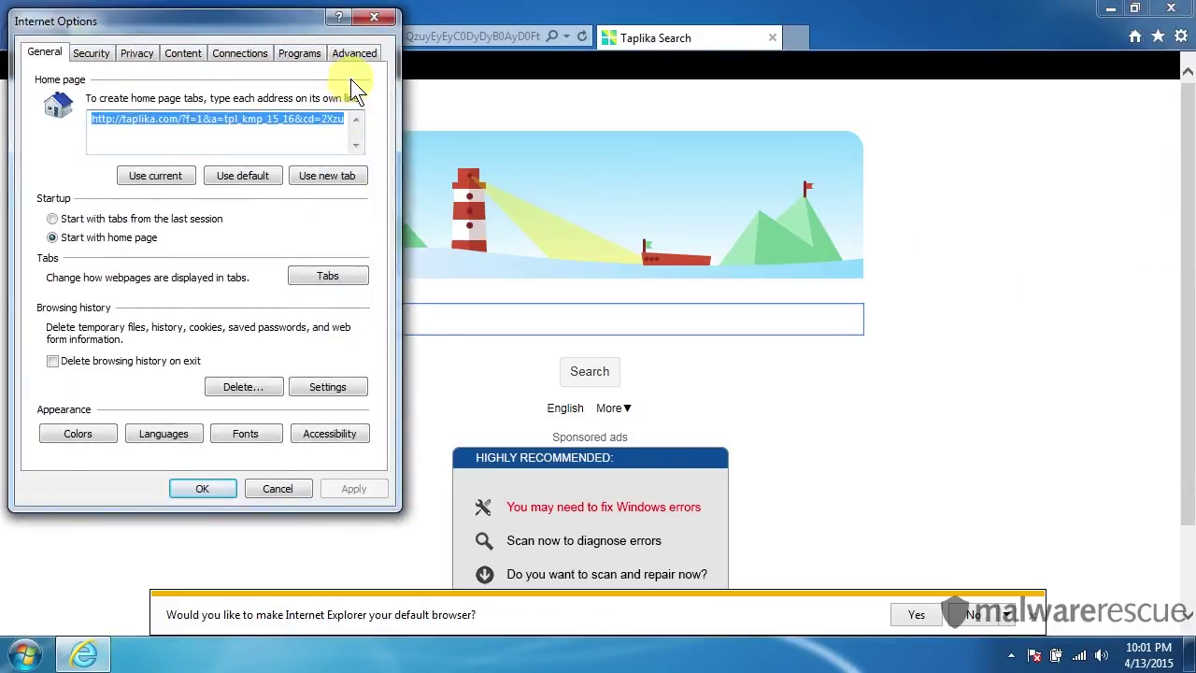
left_click(353, 53)
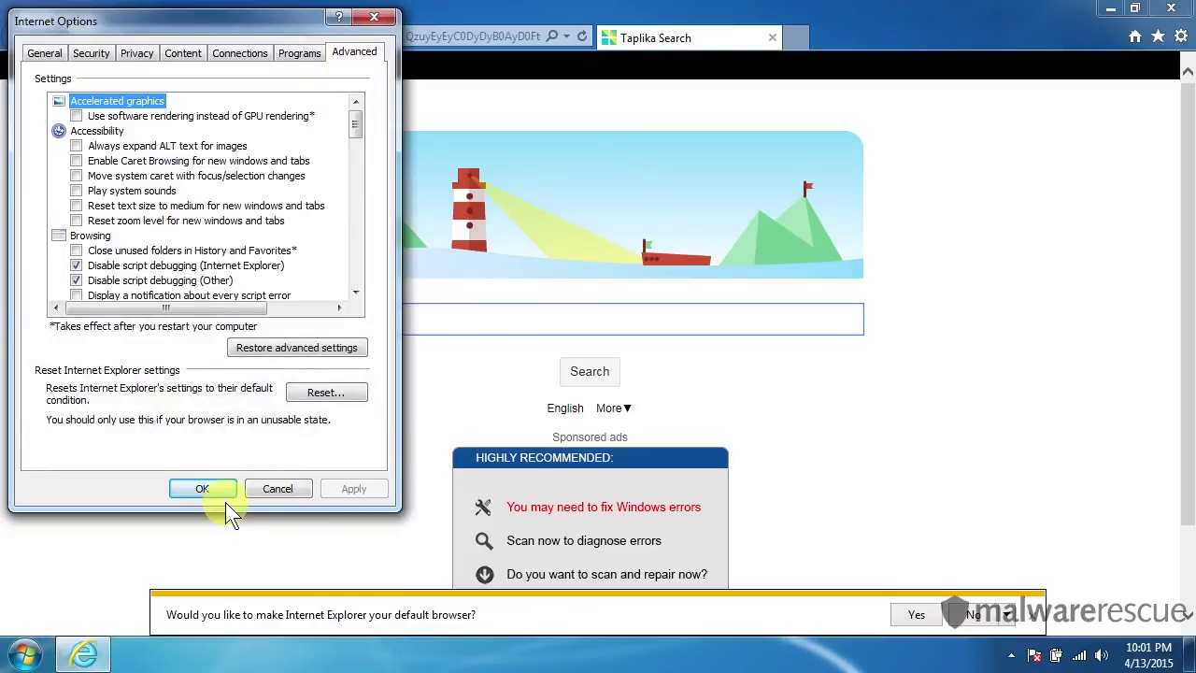
left_click(315, 395)
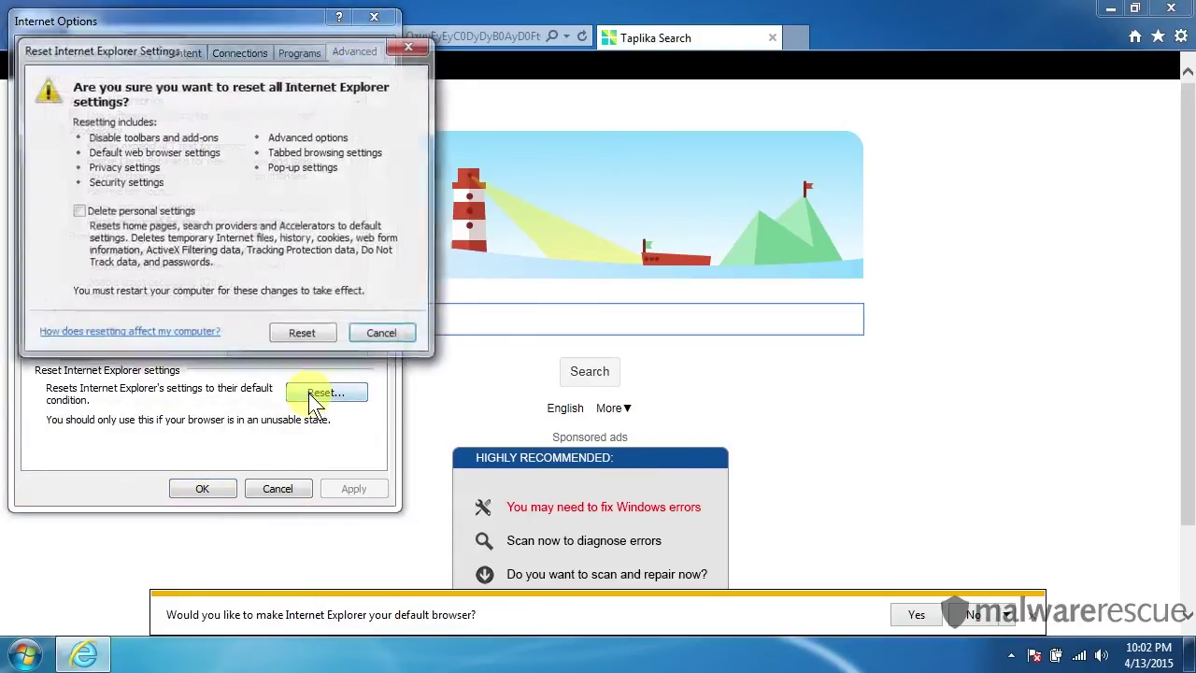
left_click(79, 211)
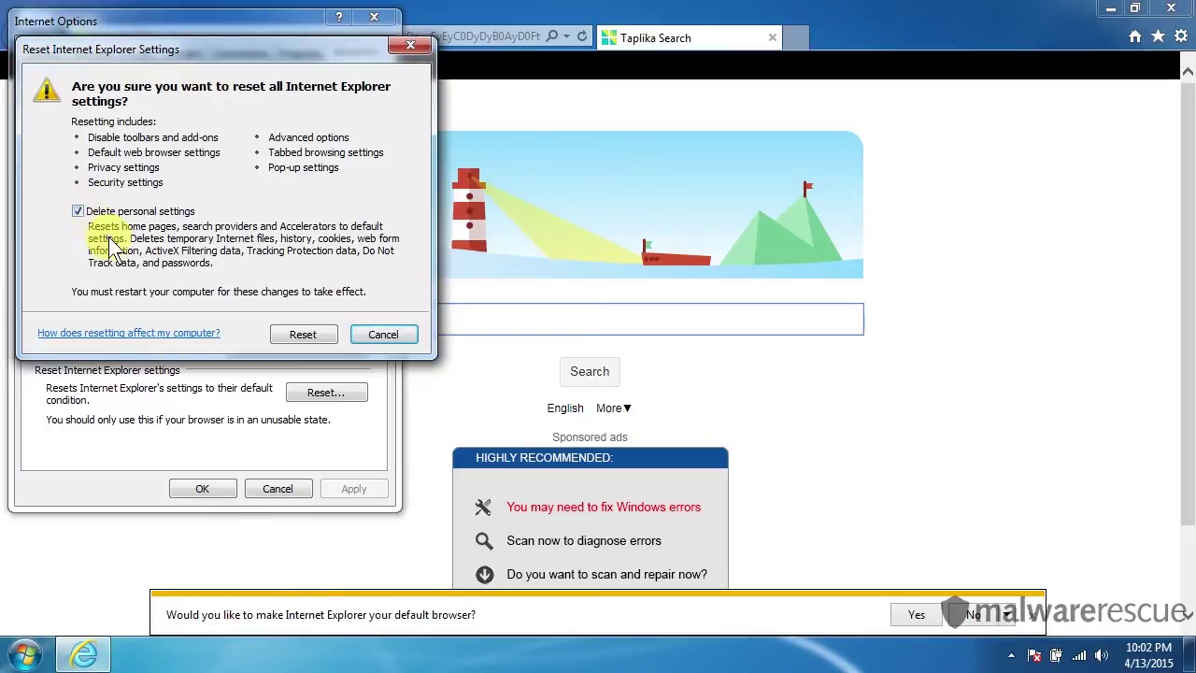
left_click(312, 335)
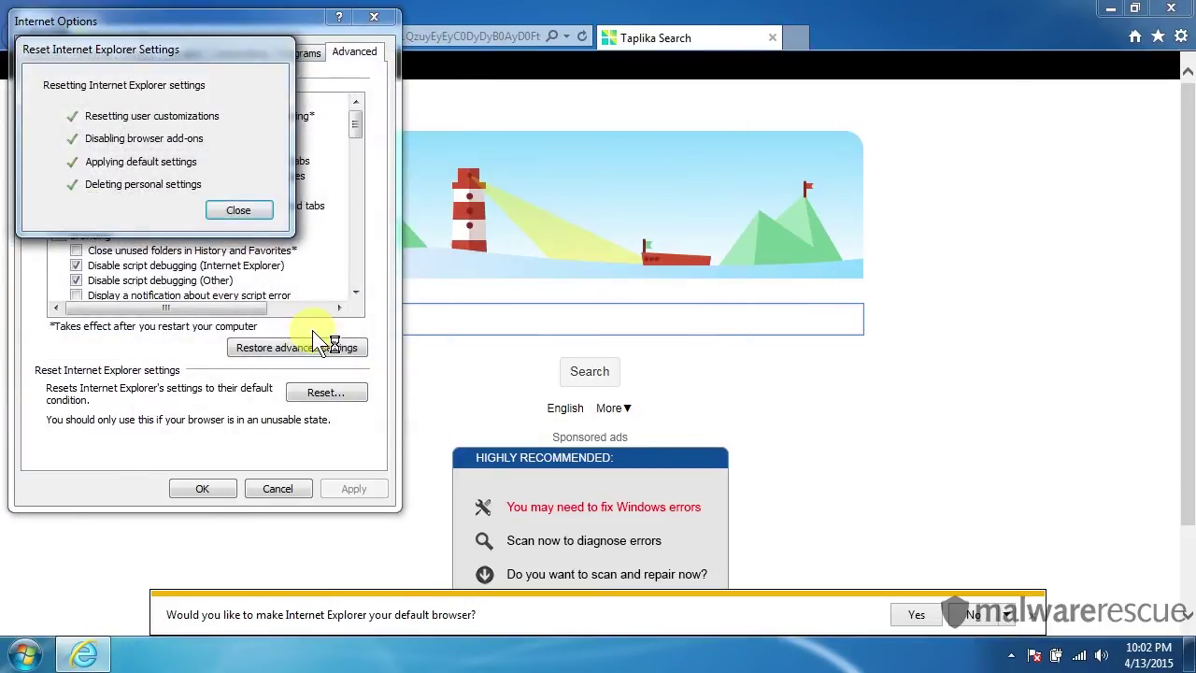
left_click(234, 210)
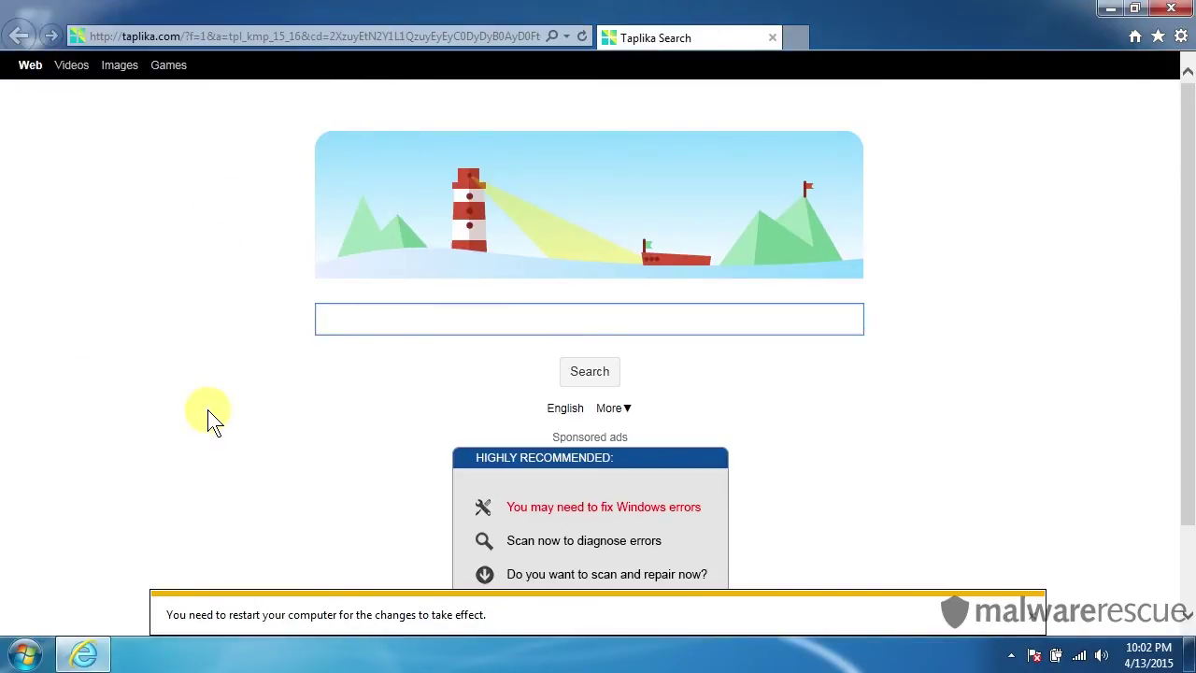
Close Internet Explorer and start it again from the desktop
left_click(1171, 7)
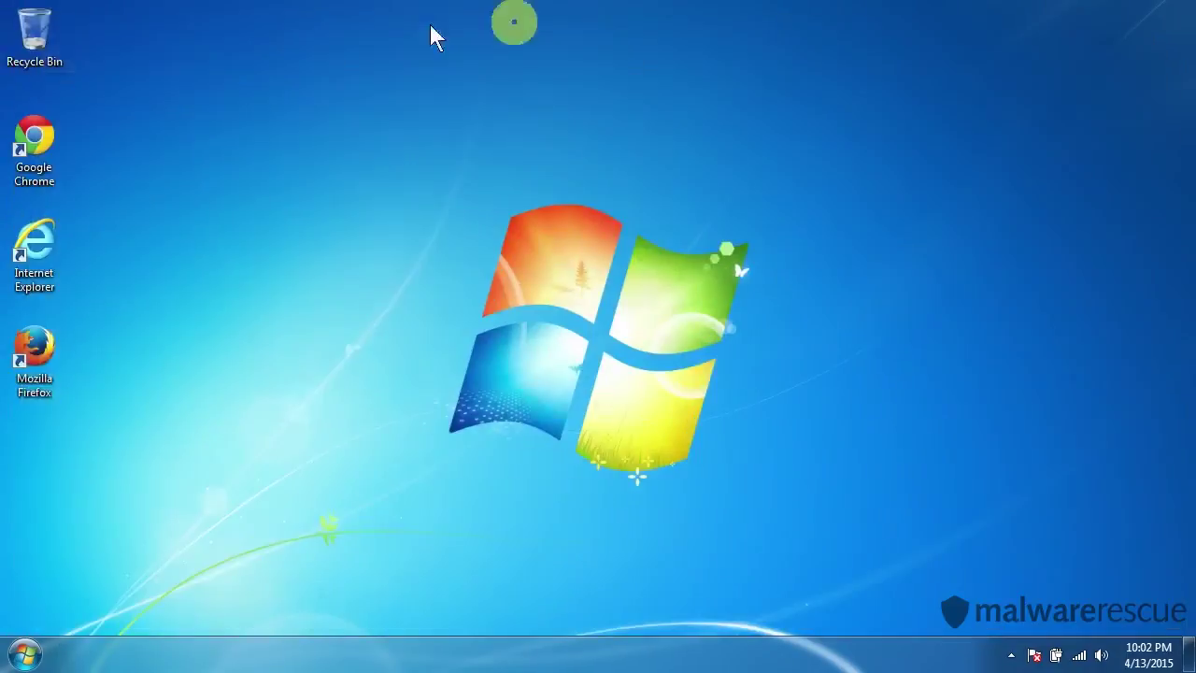
left_click(56, 154)
double_click(23, 238)
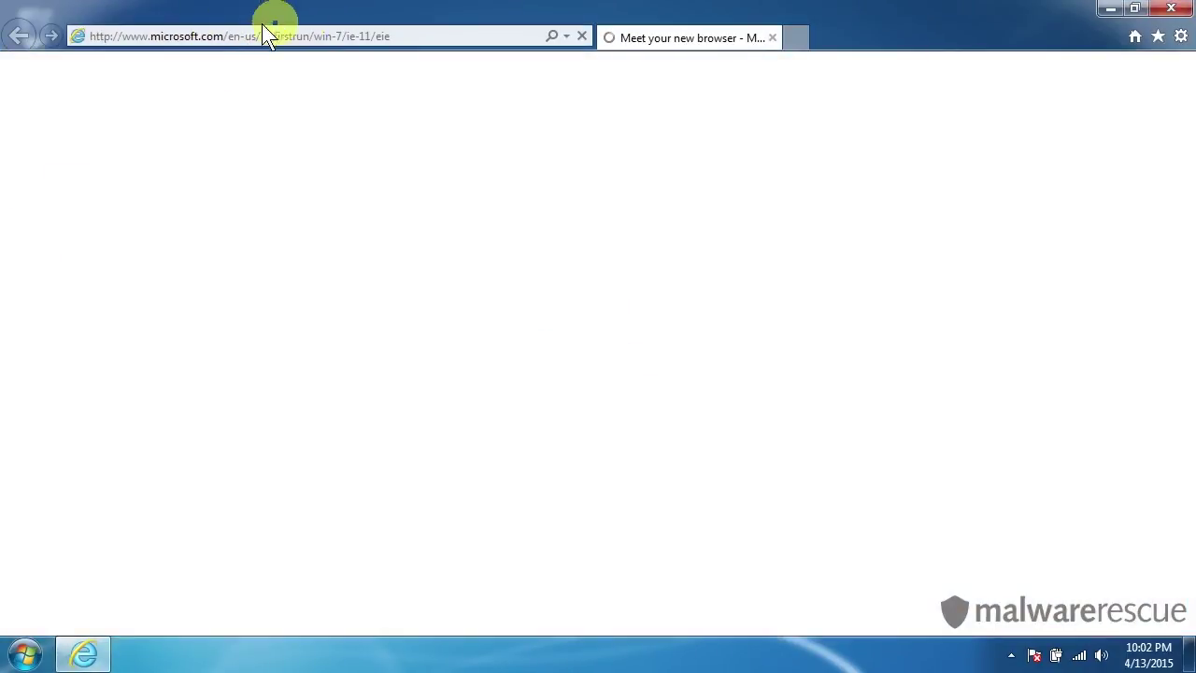
Set Bing as Internet Explorer's default search provider in Manage Add-ons, postponing the Internet Explorer 11 setup
left_click(1180, 36)
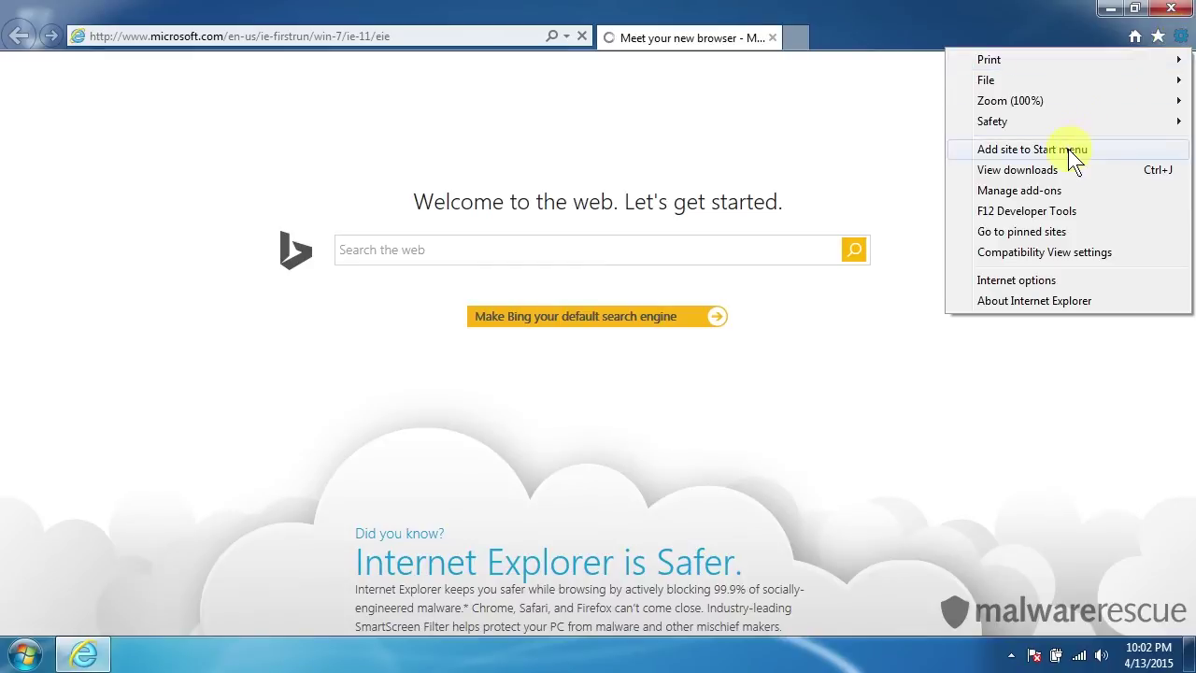
left_click(1005, 193)
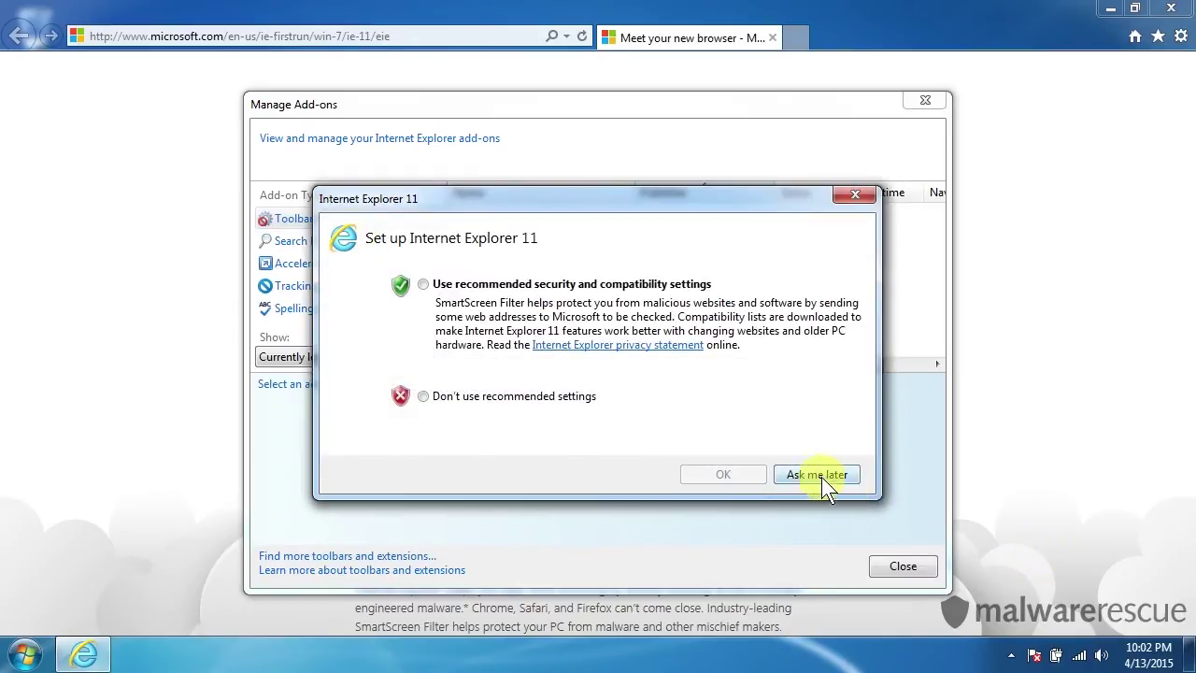
left_click(821, 472)
left_click(313, 243)
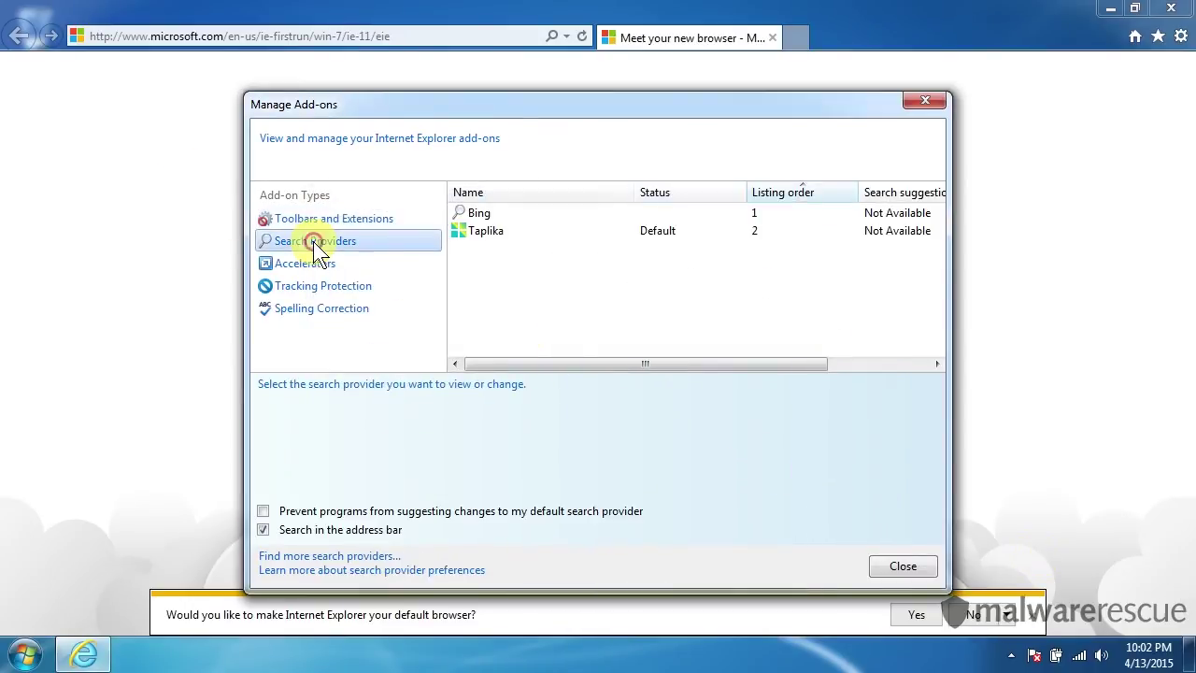
left_click(492, 234)
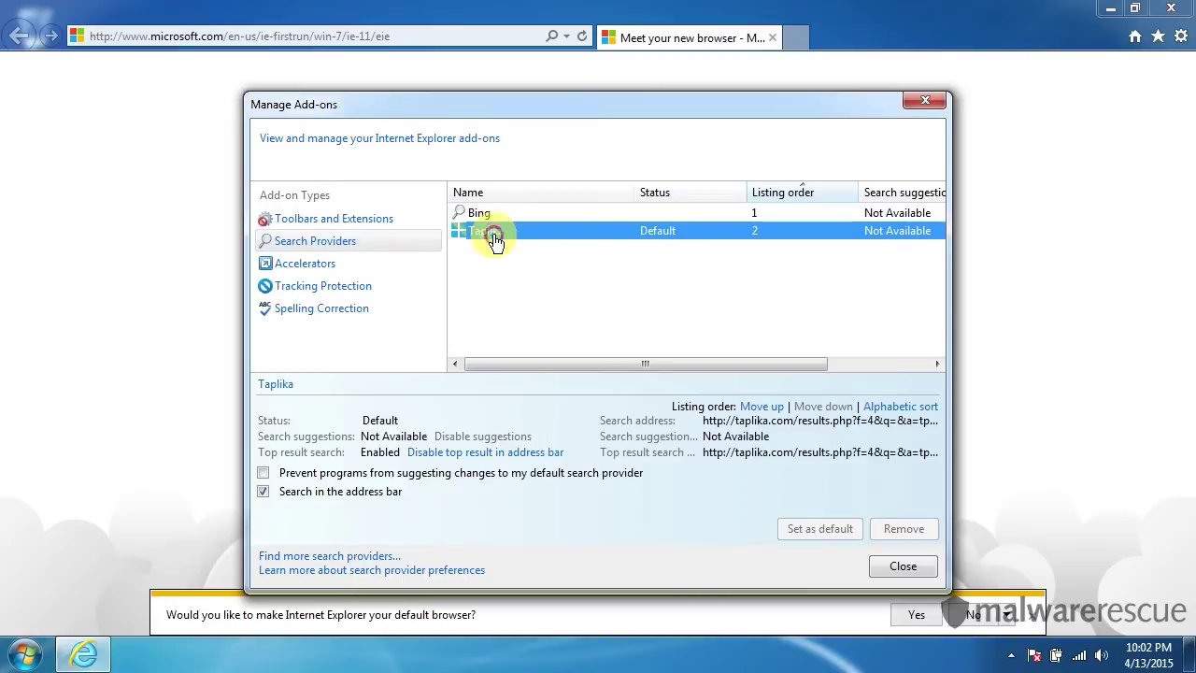
left_click(481, 215)
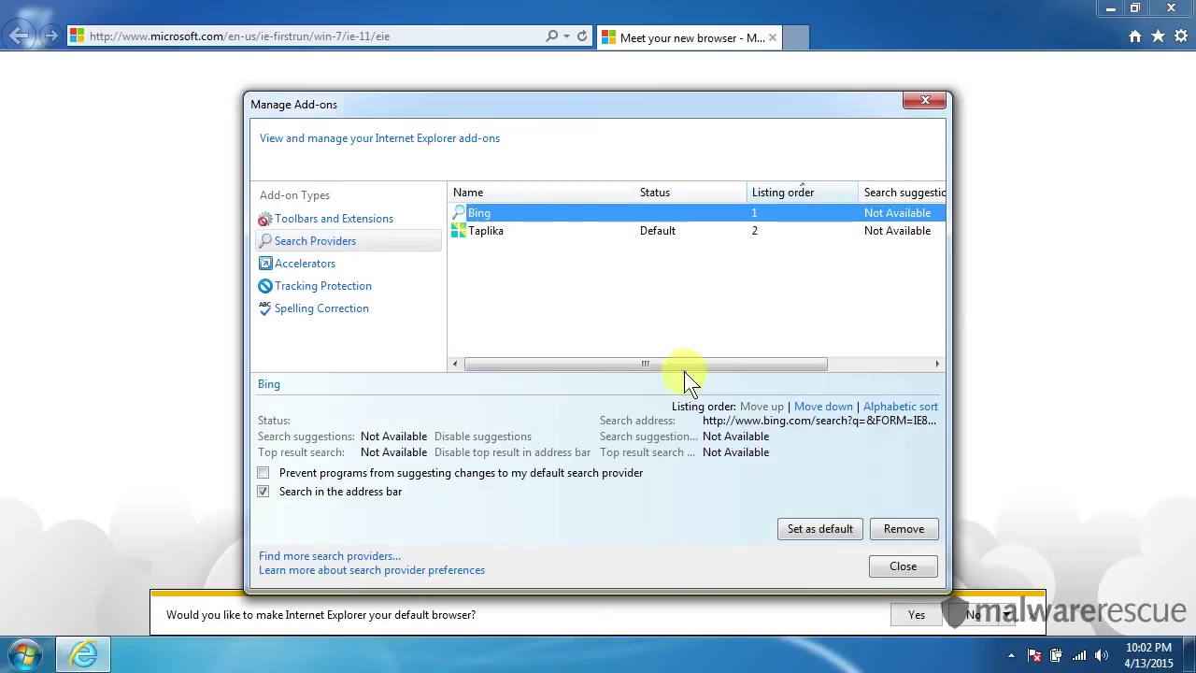
left_click(809, 525)
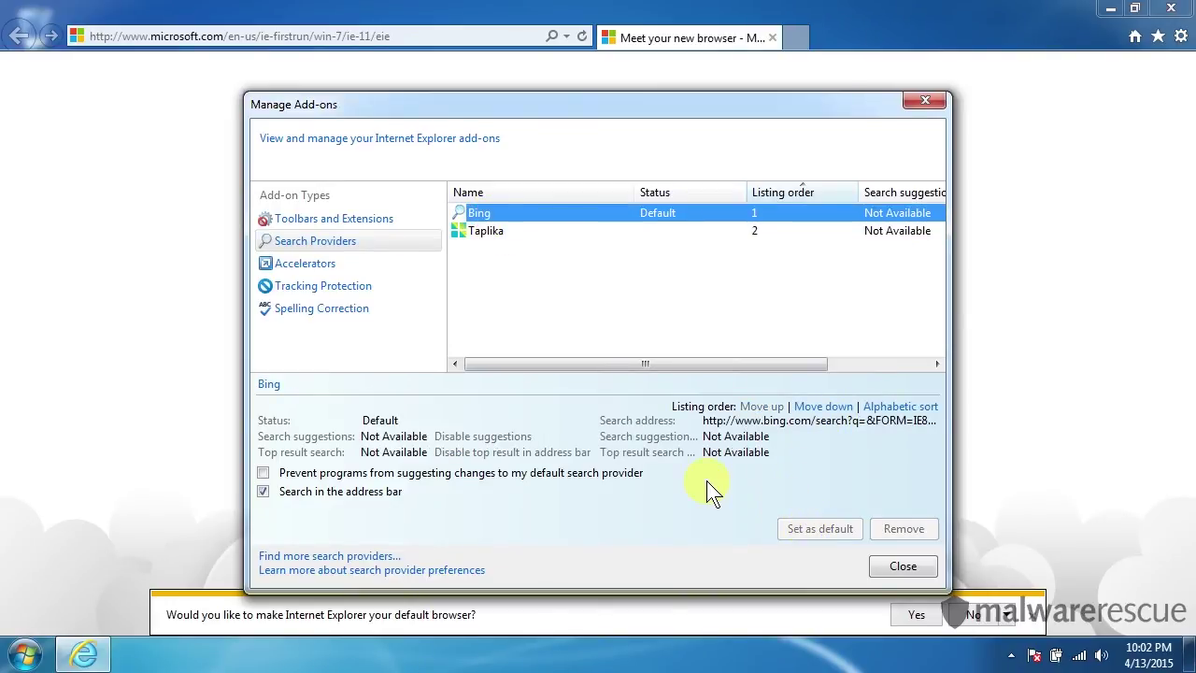
Remove Taplika from the search providers and close Manage Add-ons and Internet Explorer
left_click(485, 233)
left_click(911, 530)
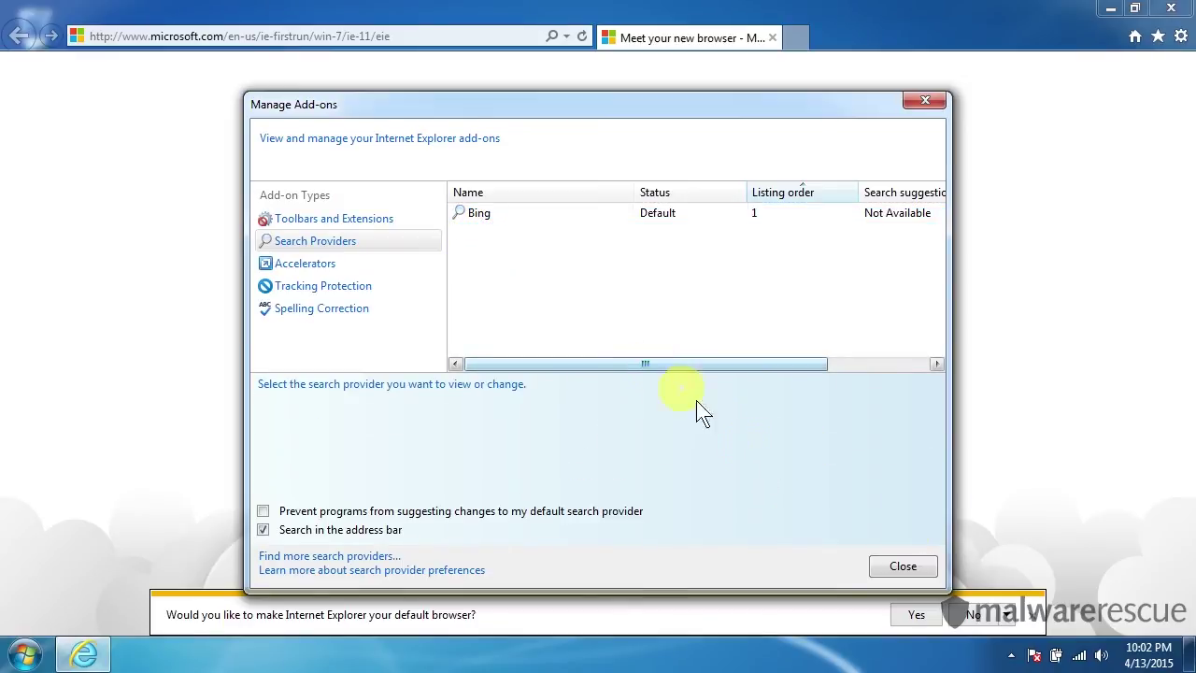
left_click(877, 569)
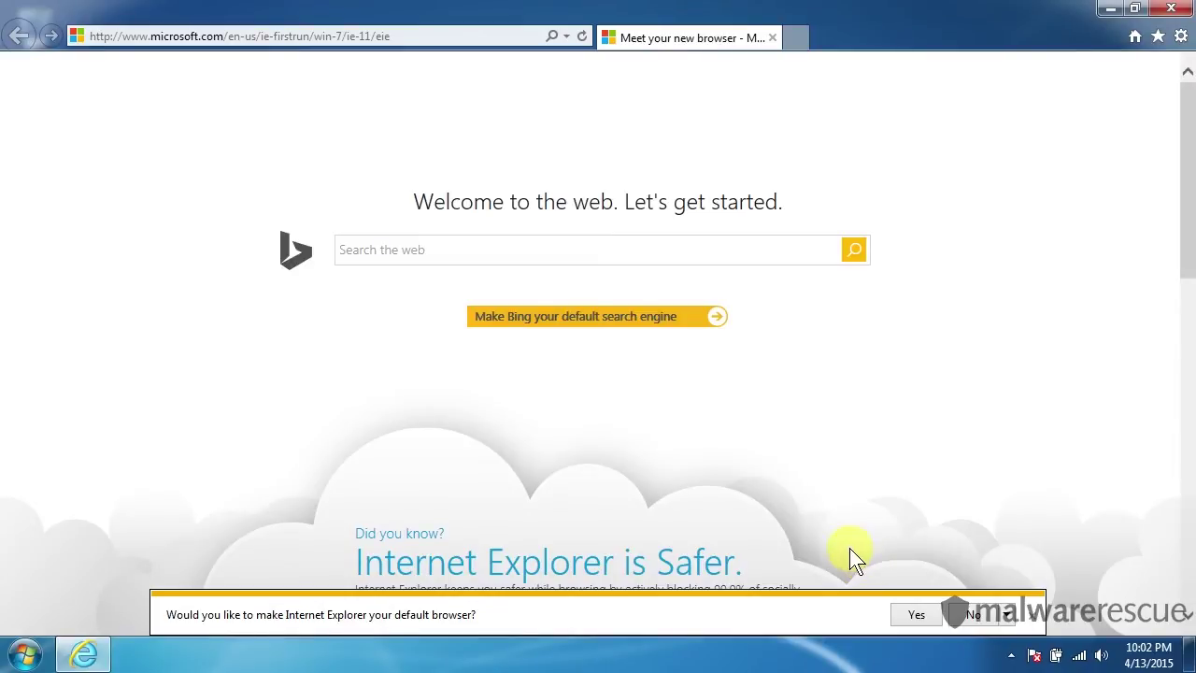
left_click(1171, 8)
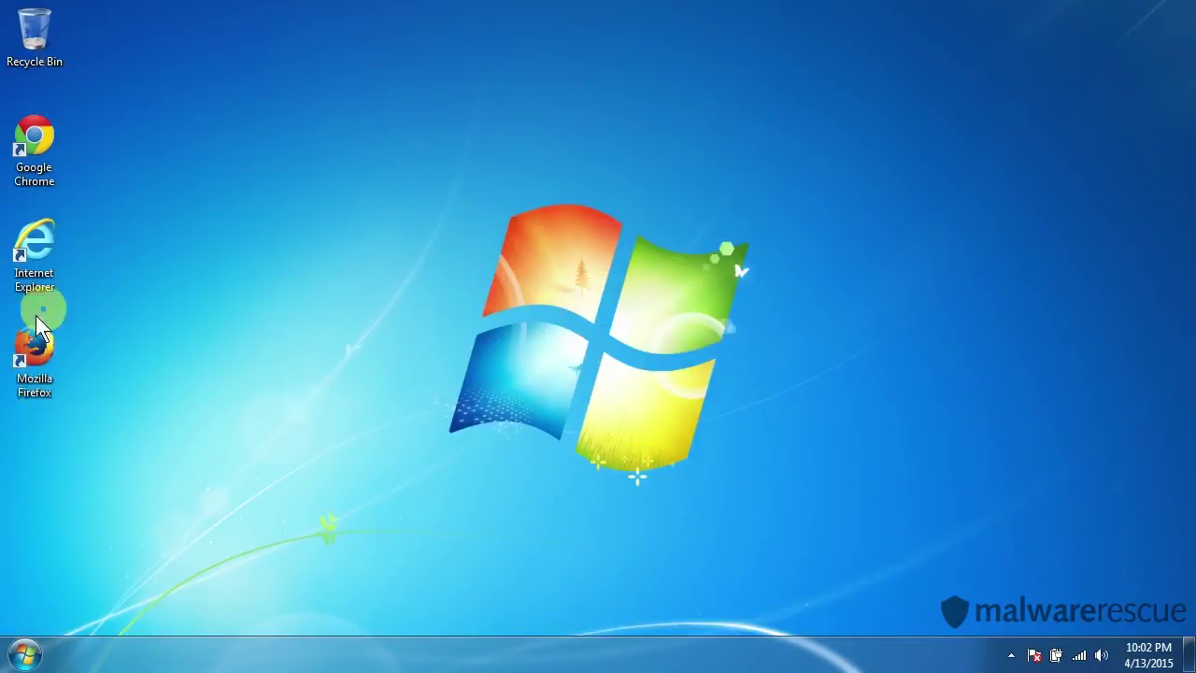
Open Firefox, decline making it the default browser, and bring up its Troubleshooting Information page
double_click(22, 357)
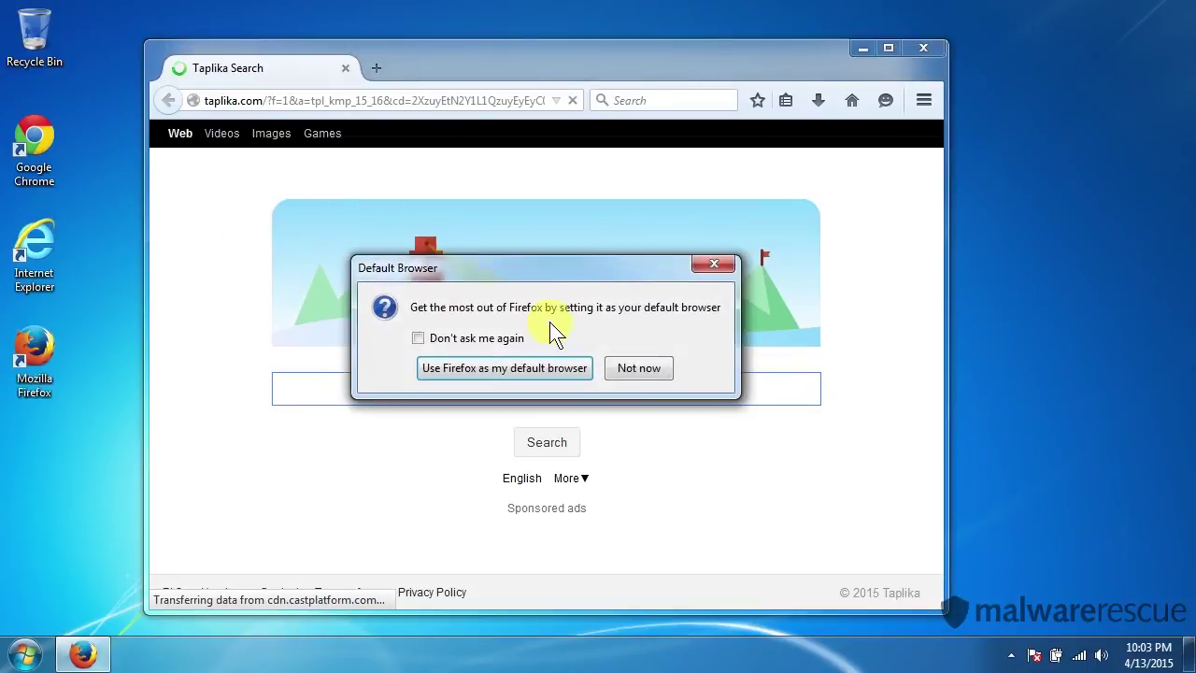
left_click(638, 369)
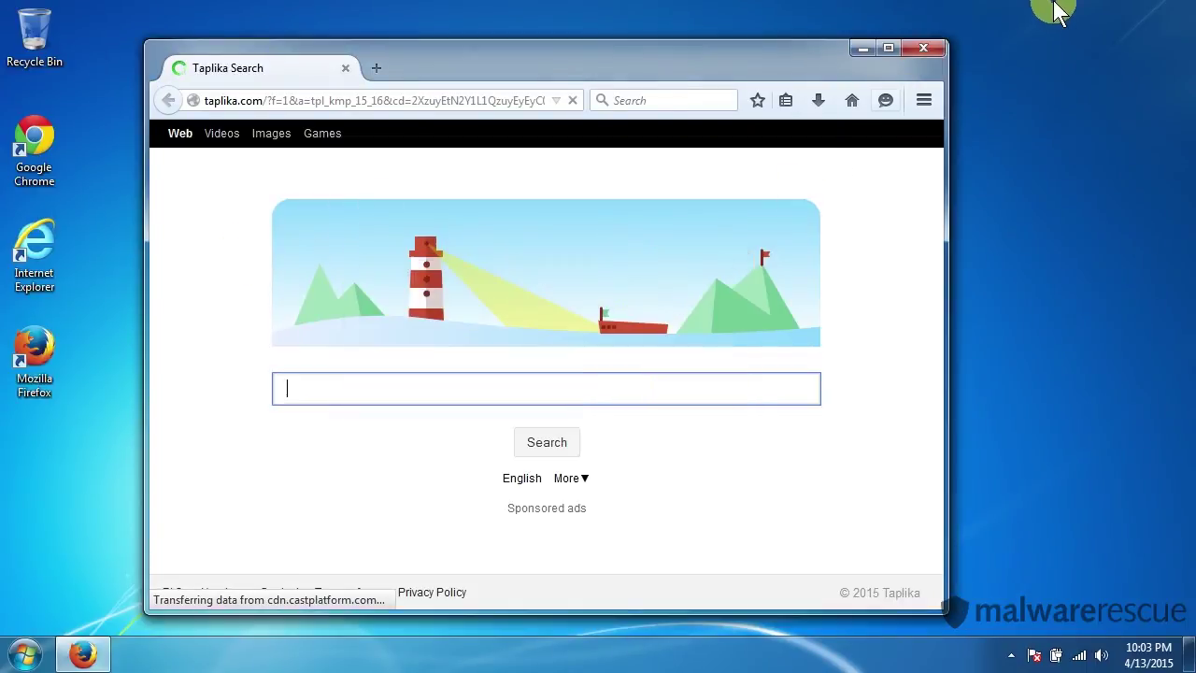
left_click(924, 101)
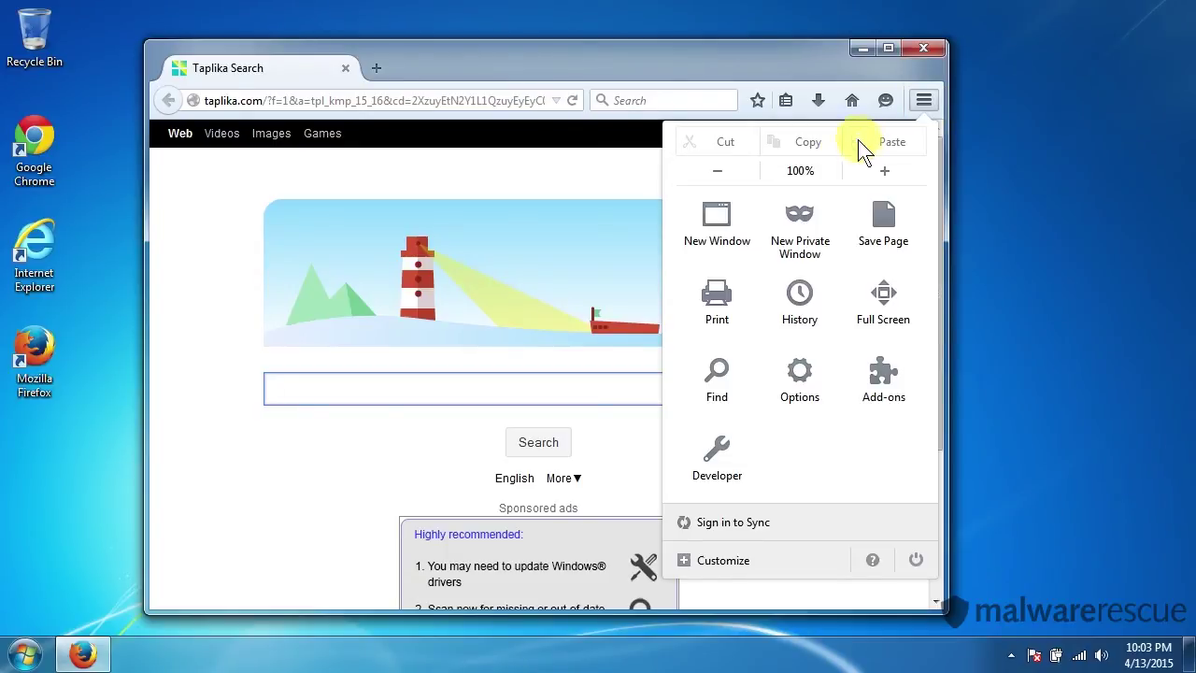
left_click(926, 97)
left_click(926, 99)
left_click(870, 559)
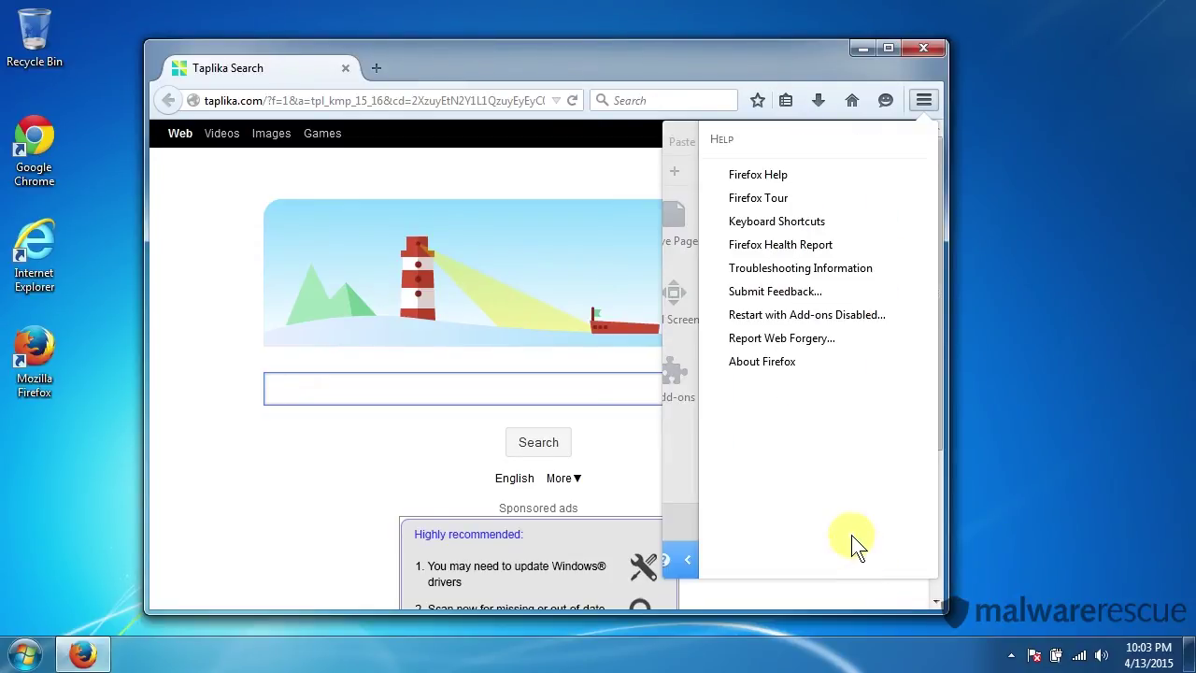
left_click(777, 268)
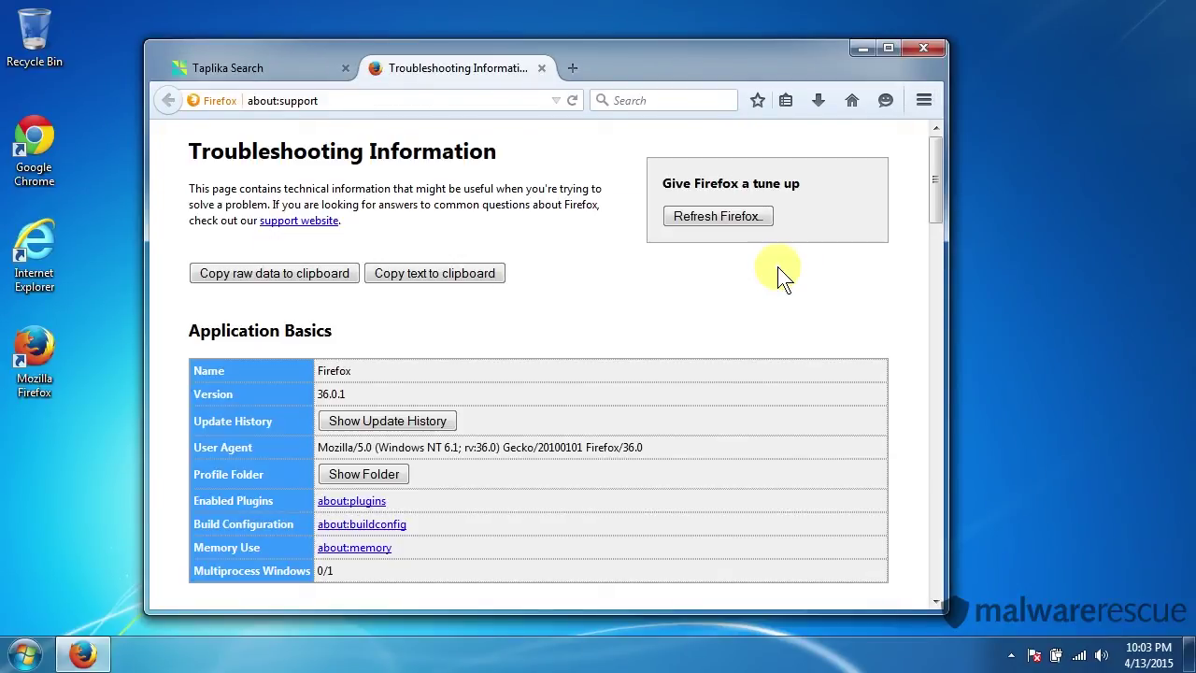
Refresh Firefox to its default settings, finish the import wizard, and decline making it the default browser
left_click(726, 216)
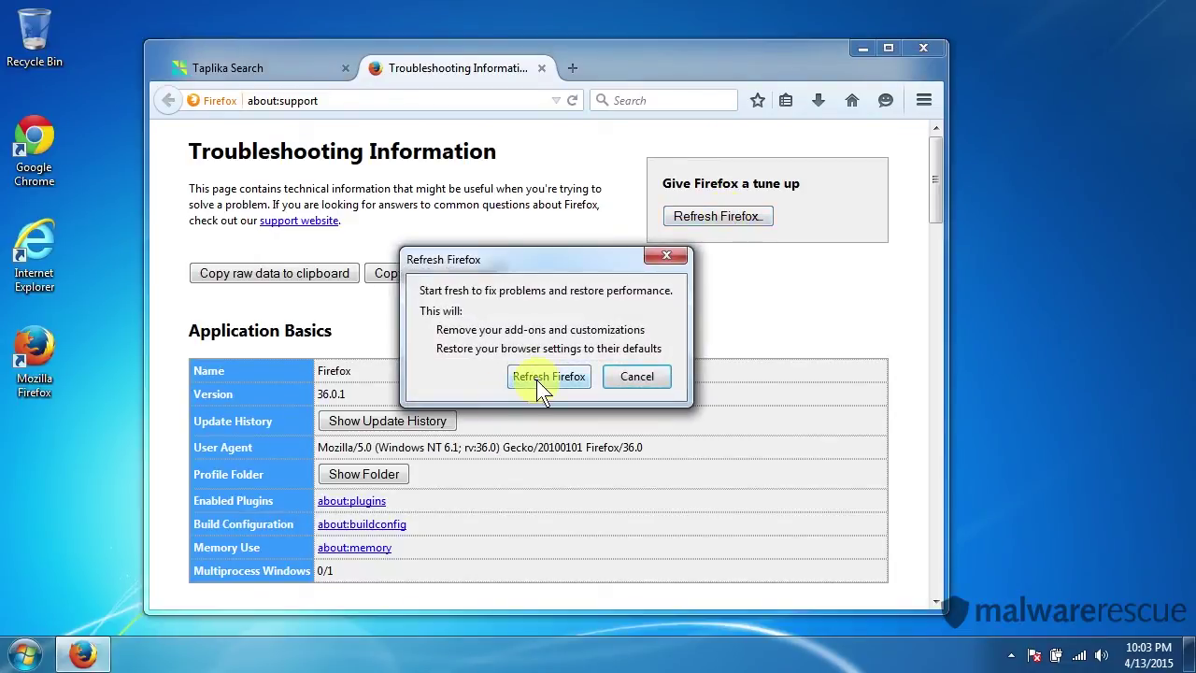
left_click(537, 379)
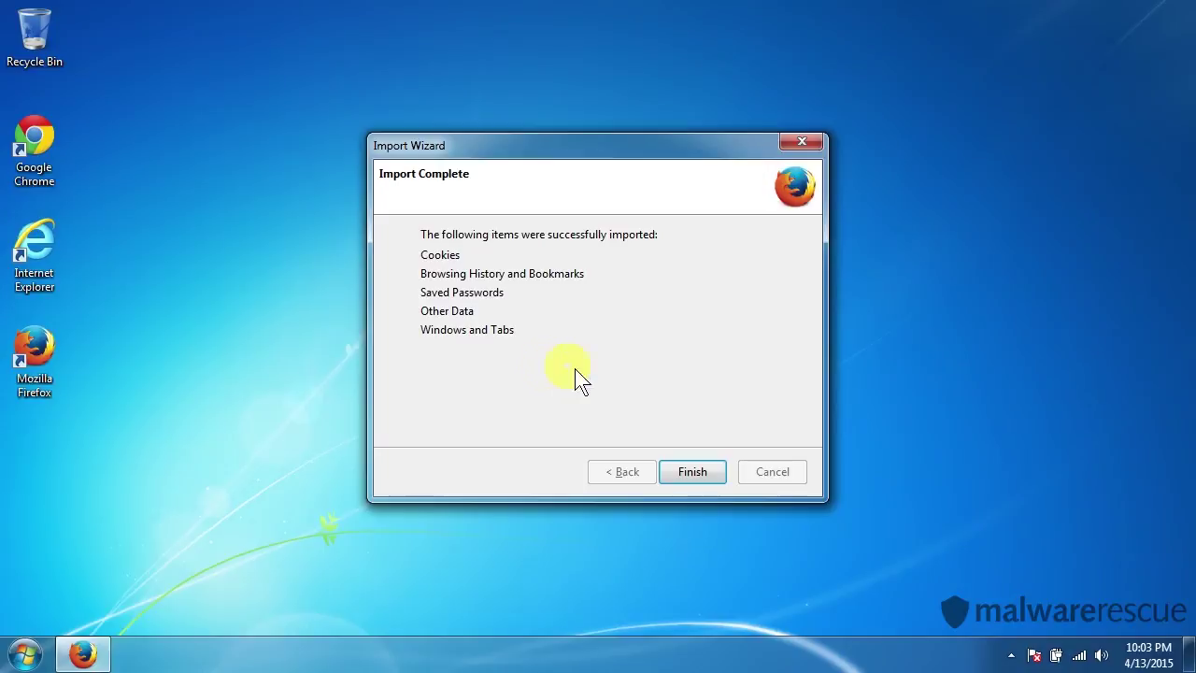
left_click(694, 474)
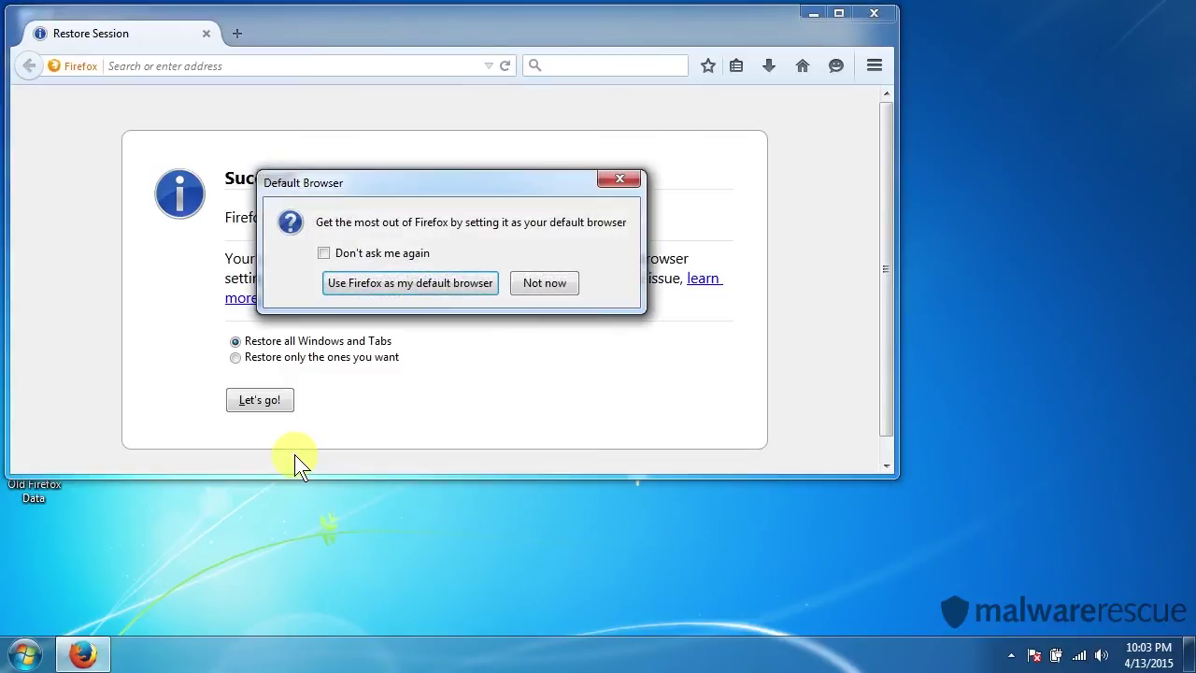
left_click(543, 282)
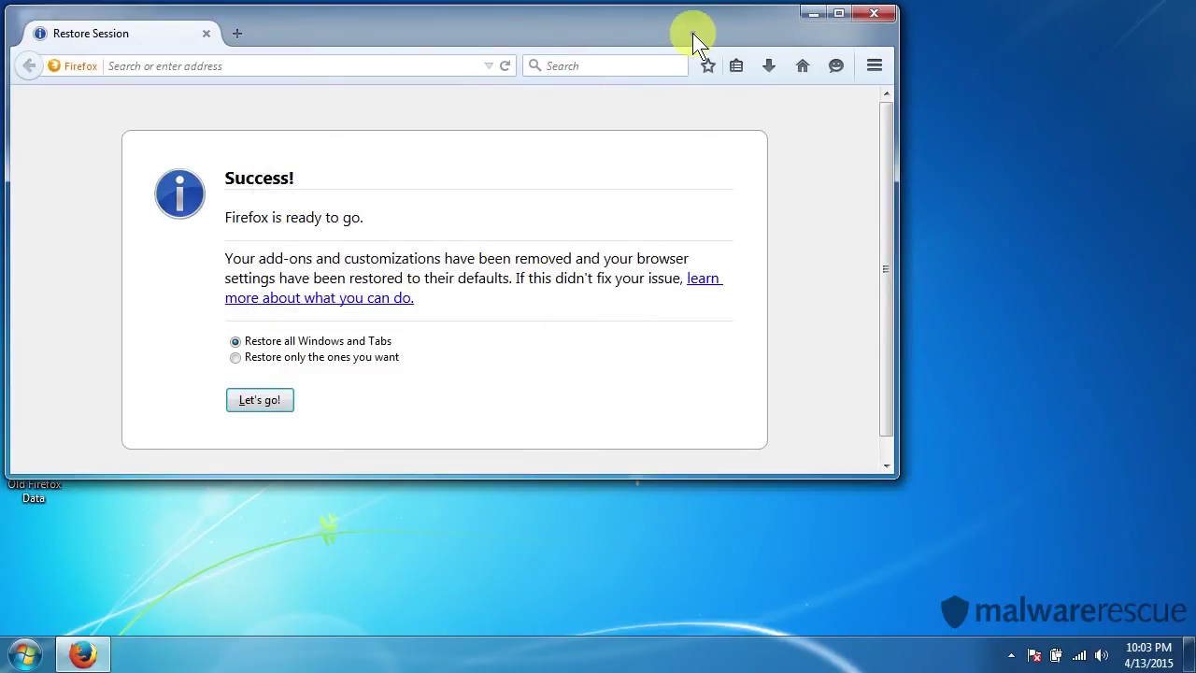
Close Firefox and move the Old Firefox Data folder from the desktop to the Recycle Bin
left_click_drag(692, 33, 789, 57)
left_click(964, 42)
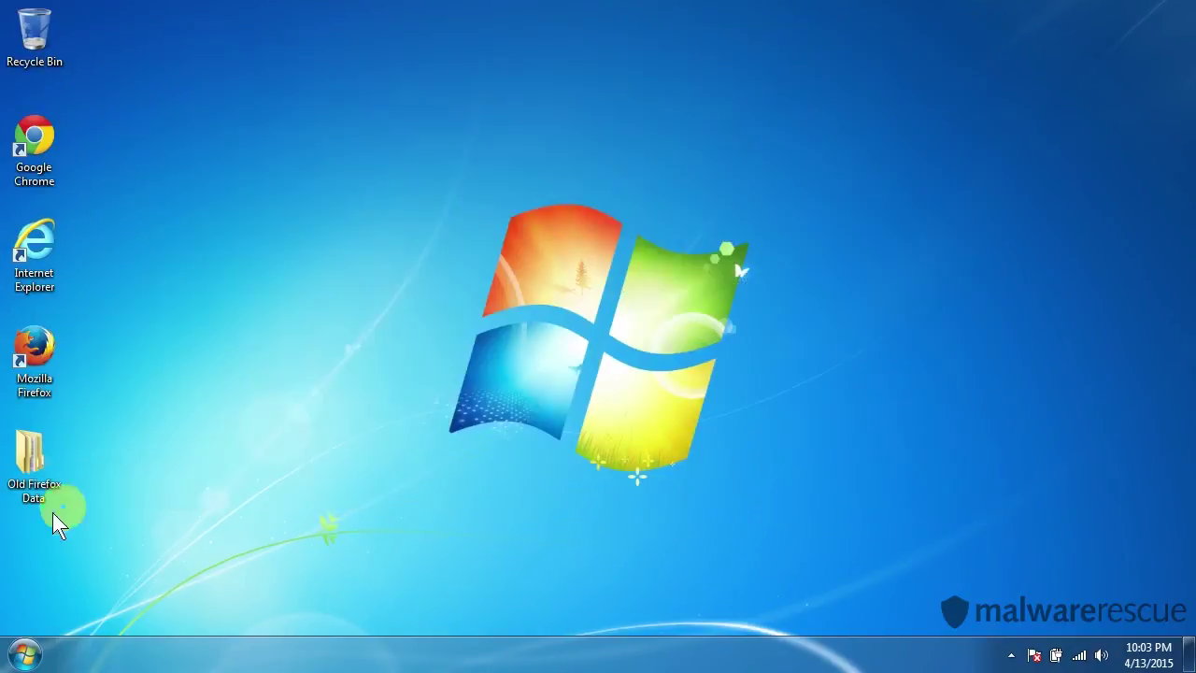
left_click_drag(40, 489, 43, 43)
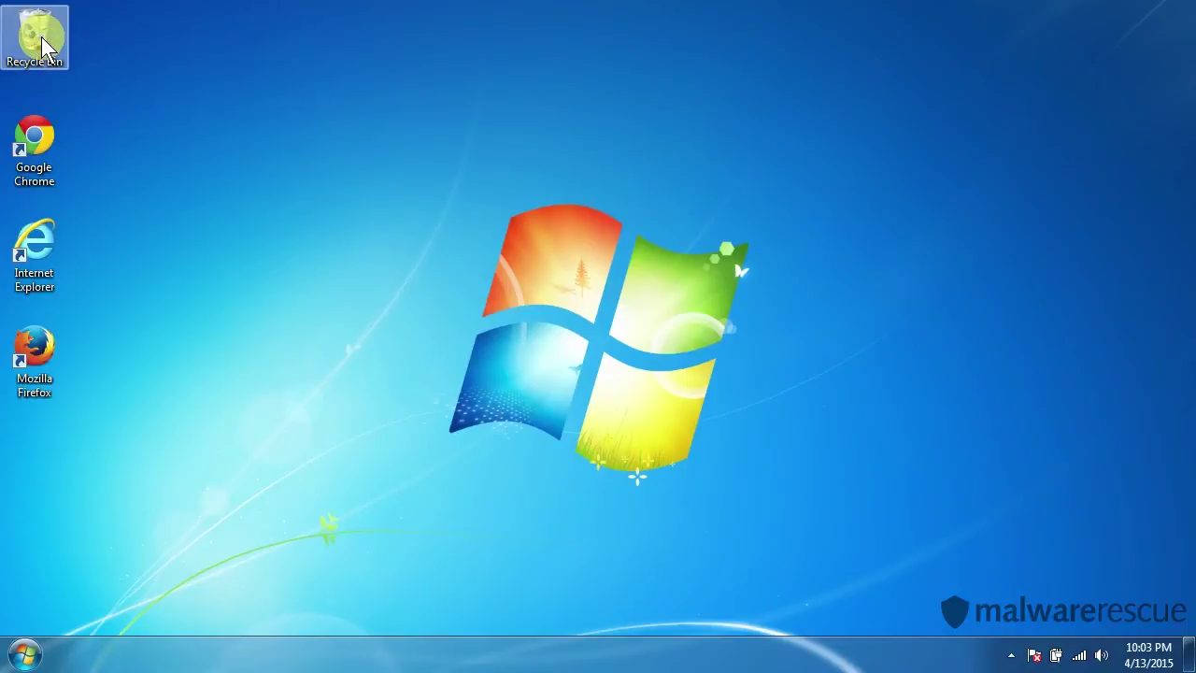
Reopen Firefox without making it the default browser, check its start page in an enlarged window, and close it
double_click(34, 358)
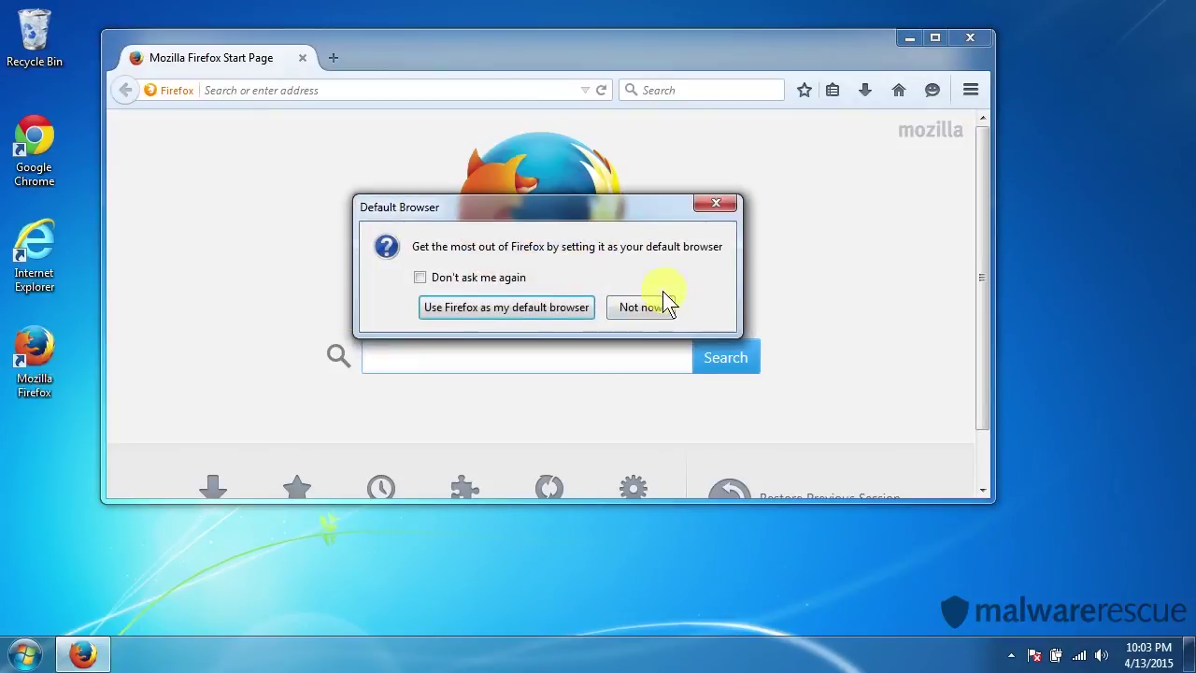
left_click(648, 306)
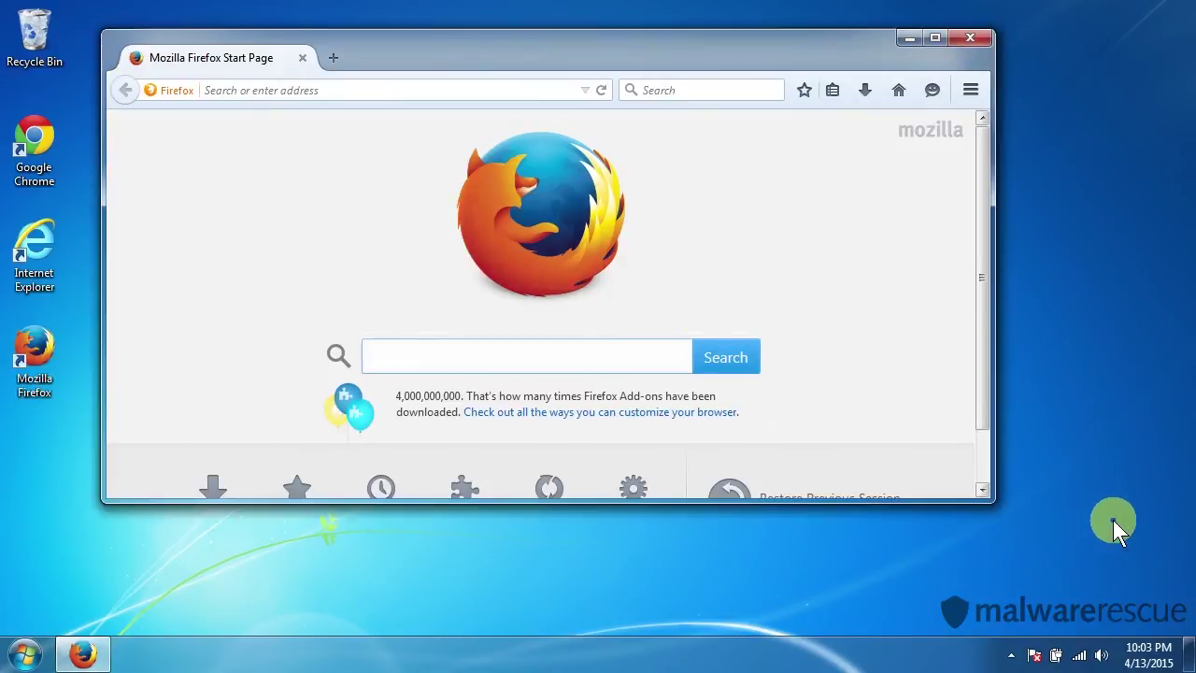
left_click_drag(990, 502, 1084, 584)
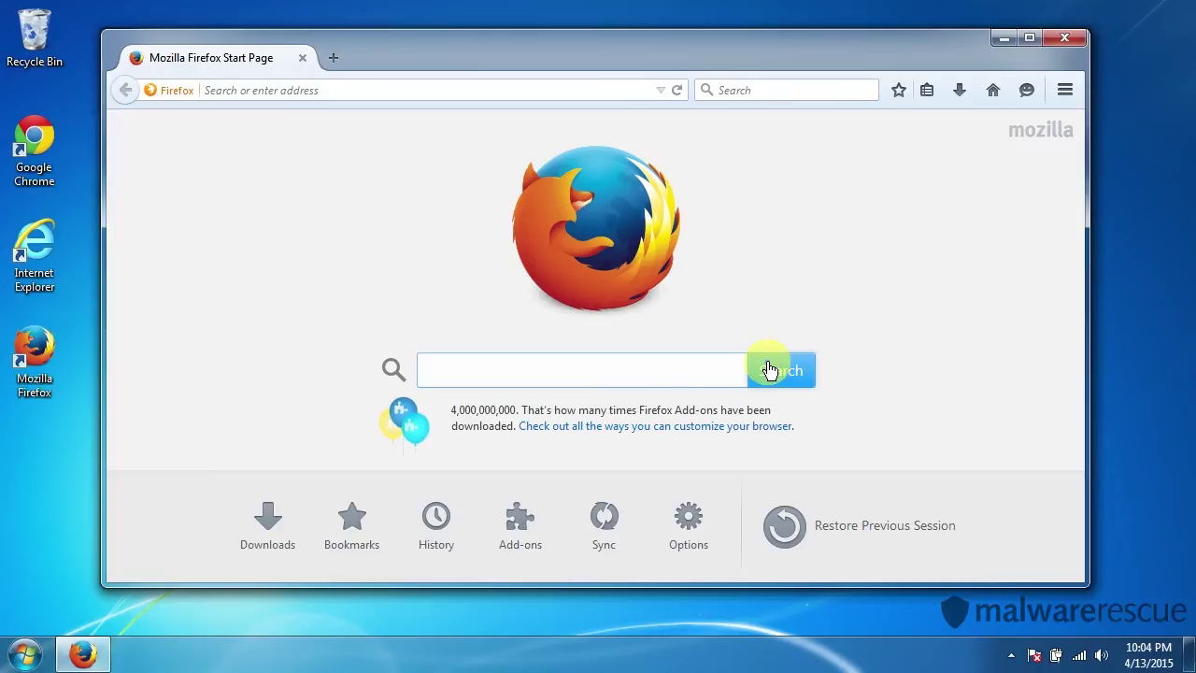
left_click(1065, 35)
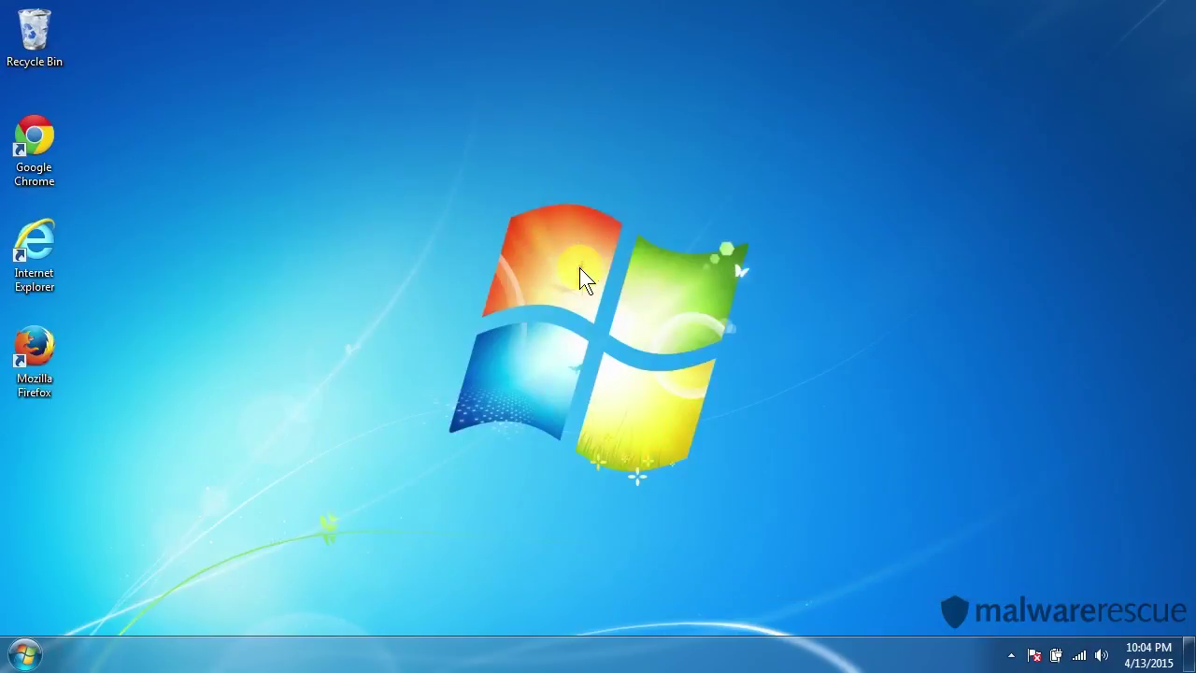